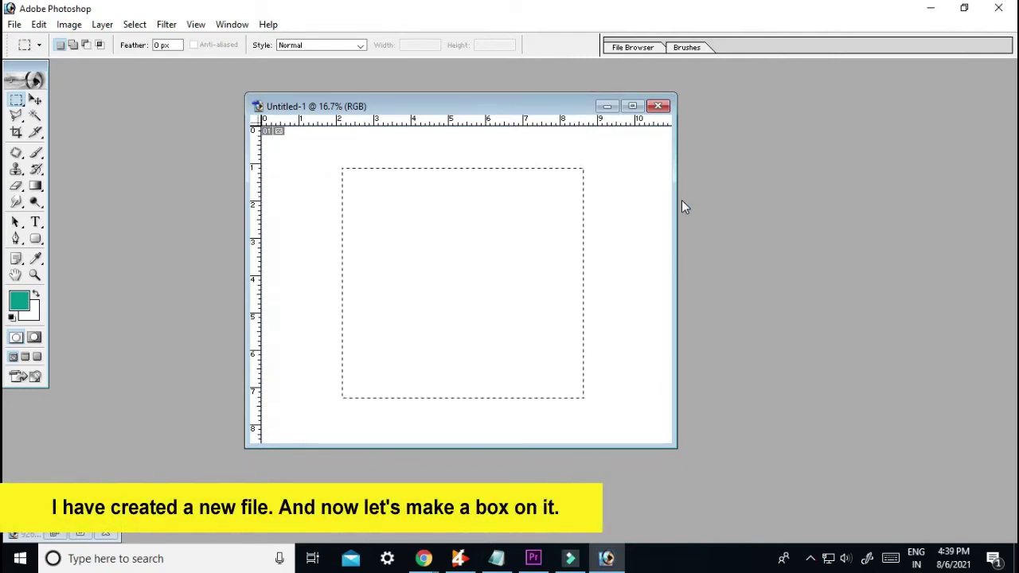
# Add a new empty layer above the background
pyautogui.press('F7')
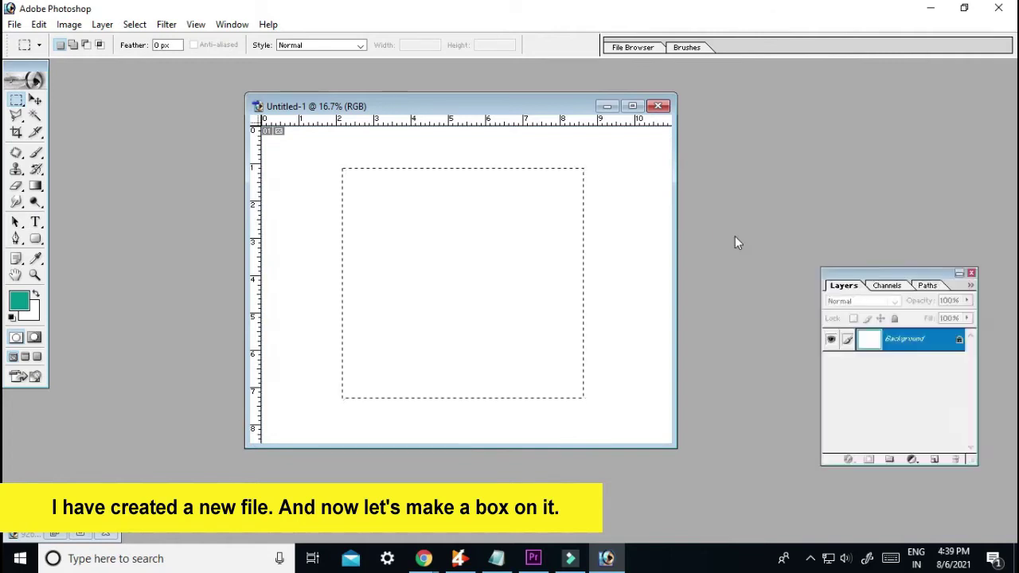
pyautogui.click(935, 460)
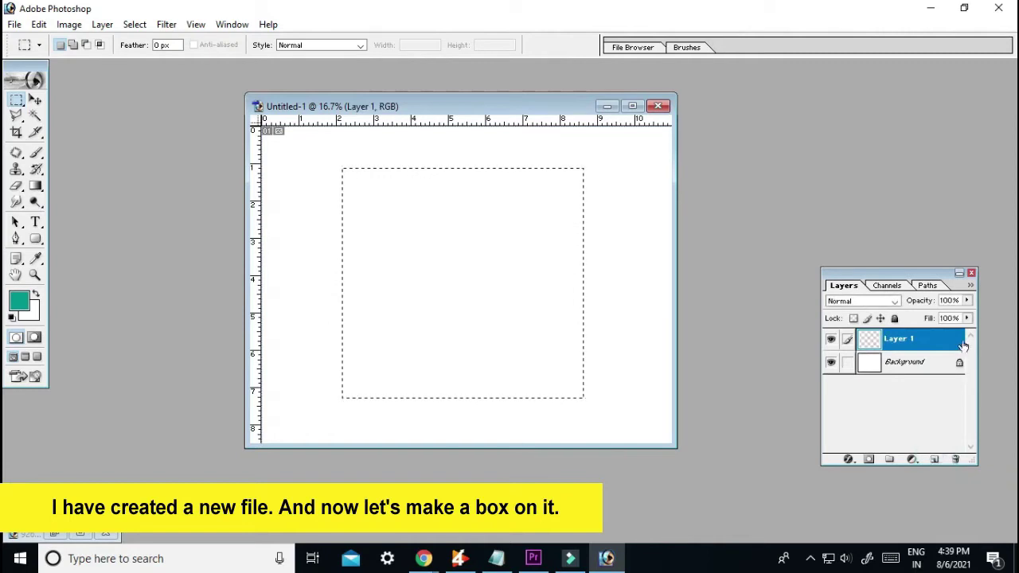
pyautogui.click(971, 273)
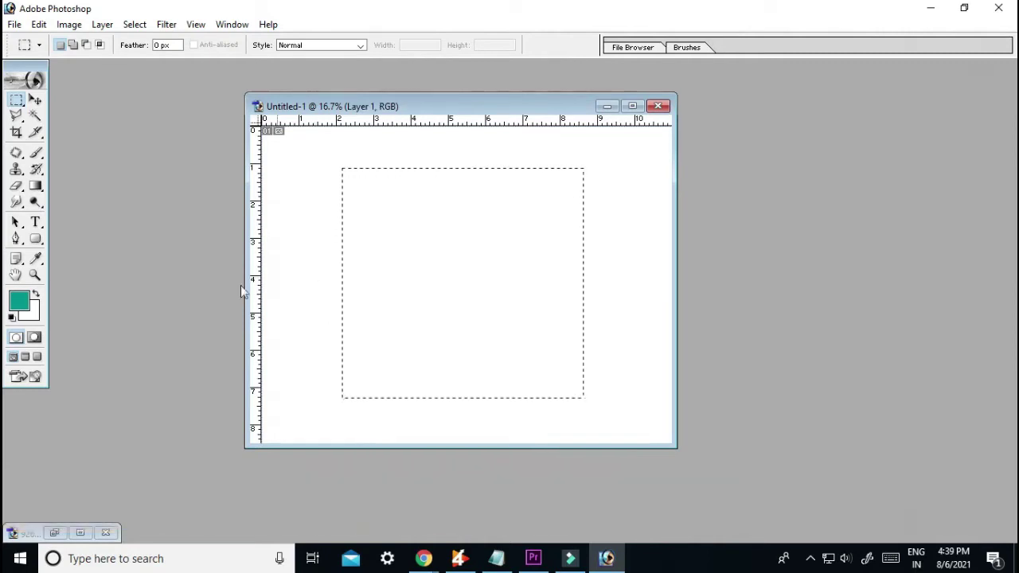
# Fill the rectangular selection with the teal foreground colour 039491 at 100% opacity in Normal mode, and deselect it
pyautogui.click(20, 306)
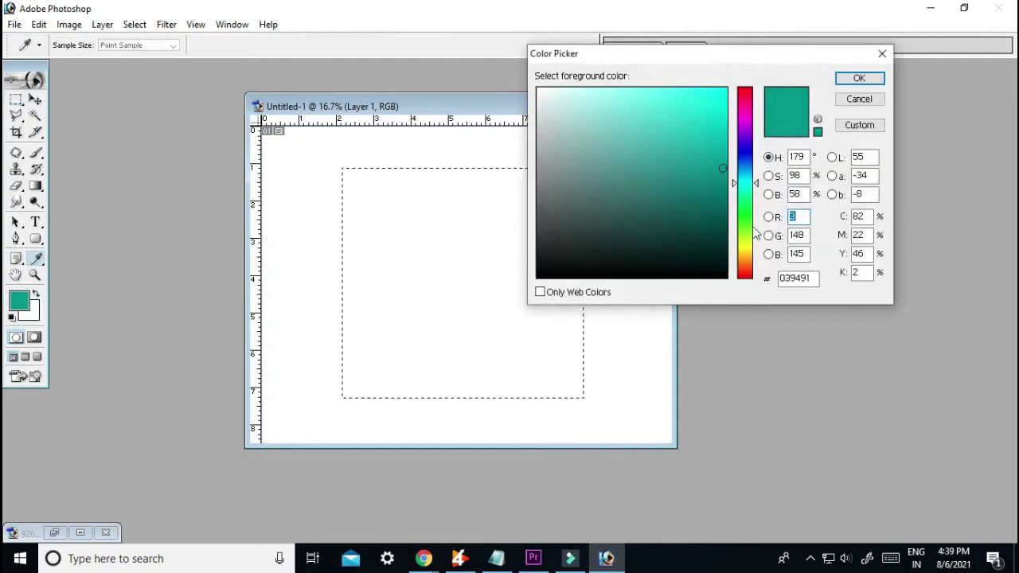
pyautogui.click(859, 79)
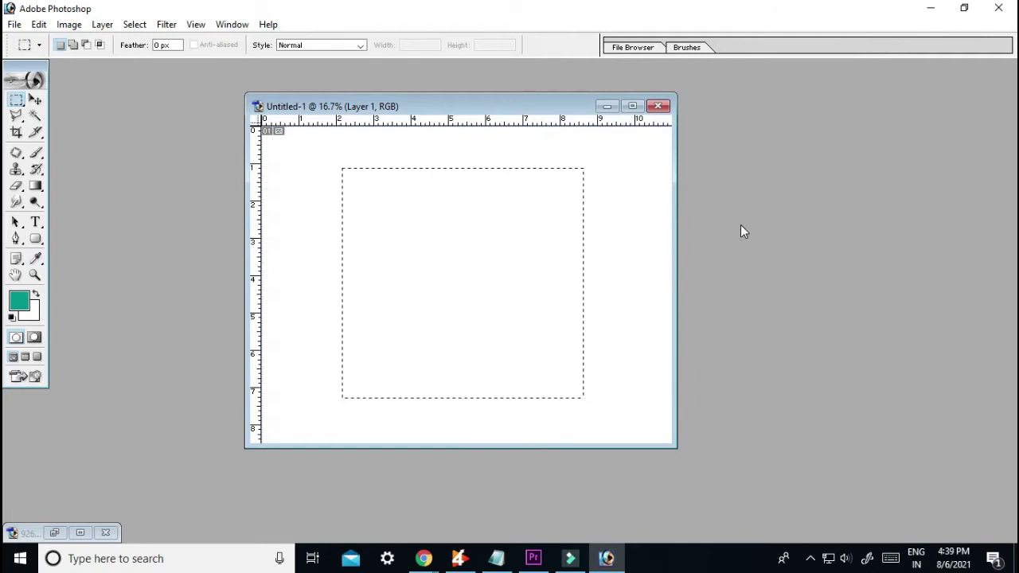
pyautogui.hotkey('shift', 'BackSpace')
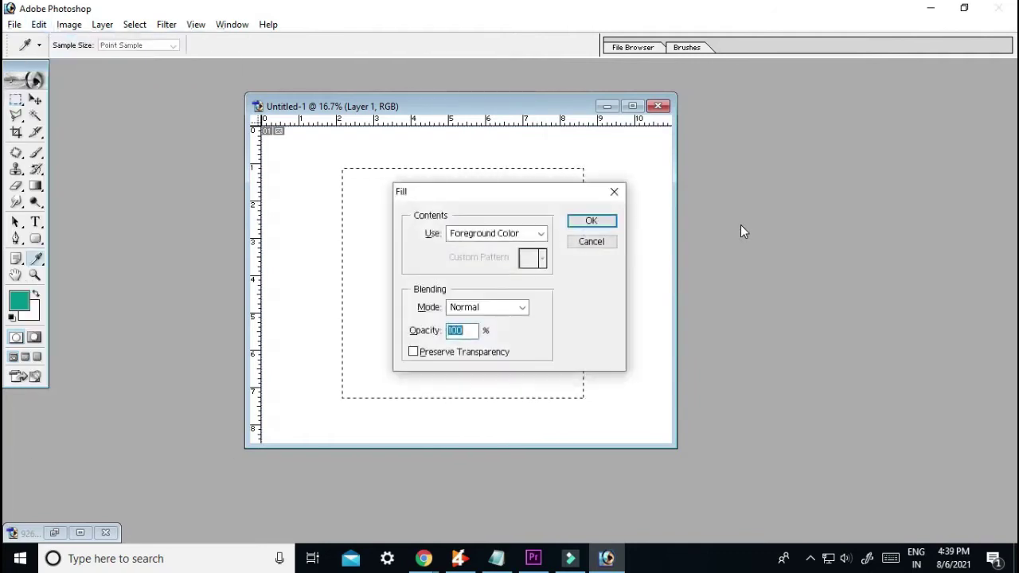
pyautogui.press('Return')
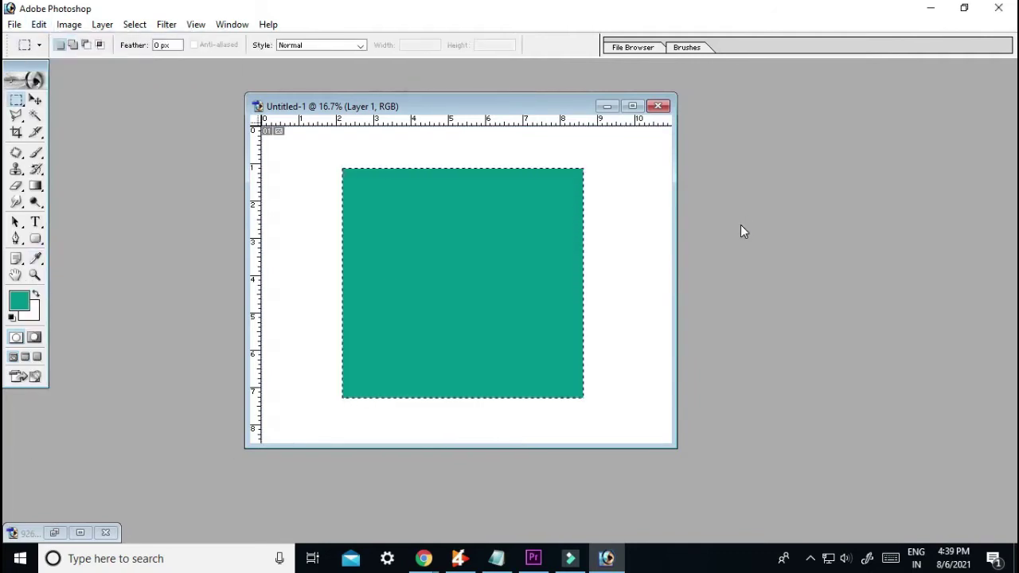
pyautogui.hotkey('ctrl', 'd')
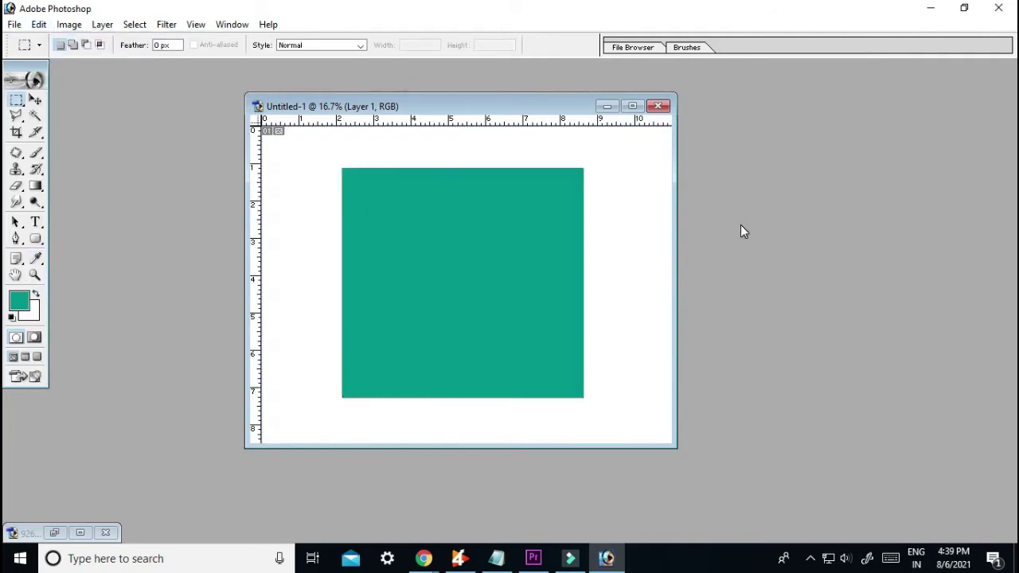
# Duplicate the teal square, placing the copy slightly to the right of the original
pyautogui.press('v')
pyautogui.rightClick(473, 306)
pyautogui.click(488, 315)
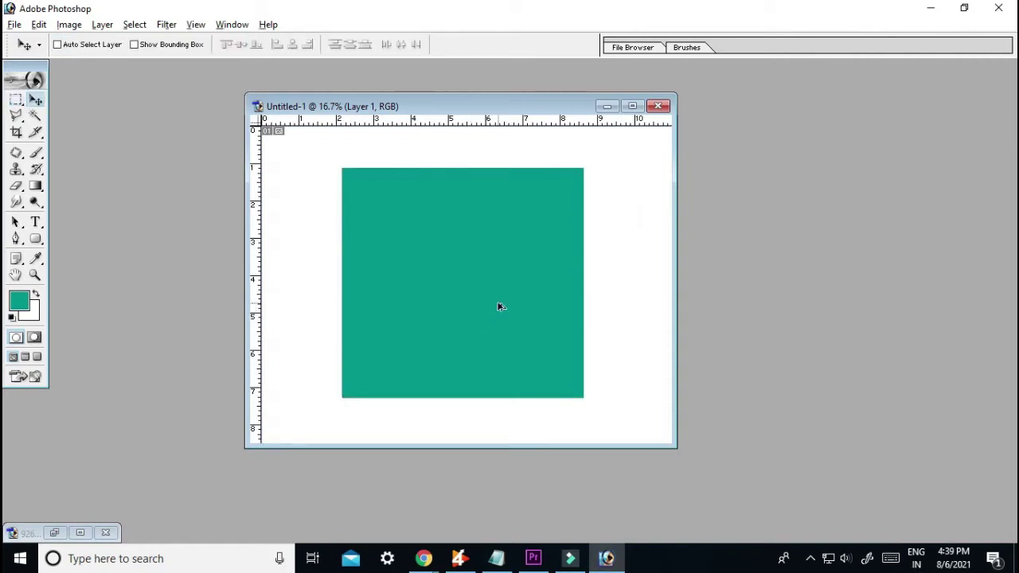
pyautogui.moveTo(468, 315); pyautogui.dragTo(490, 316)
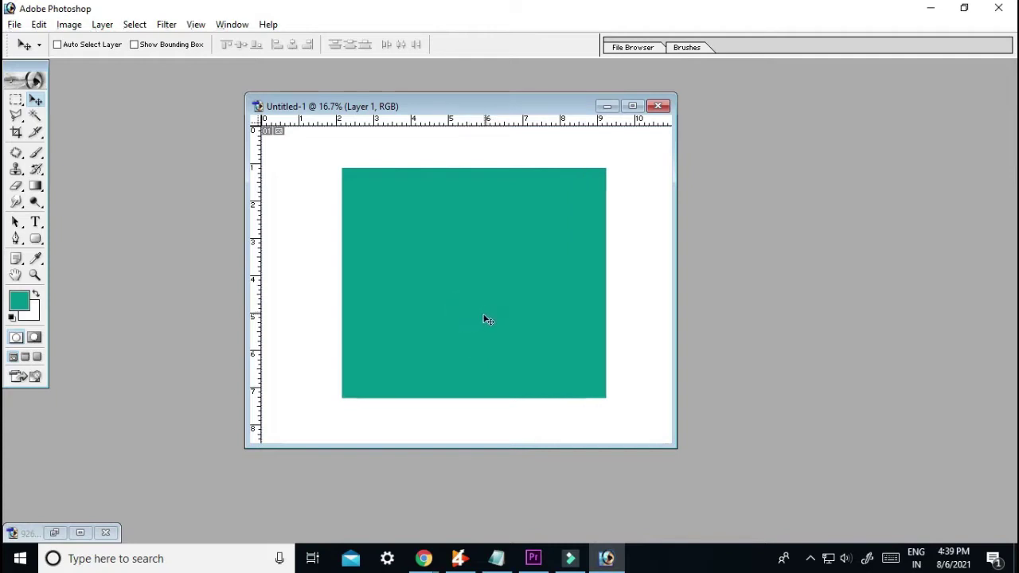
# Rotate the square's copy by about -9.7° and shift it horizontally to about X 1608 px, centred over the original
pyautogui.hotkey('ctrl', 't')
pyautogui.moveTo(310, 160); pyautogui.dragTo(289, 191)
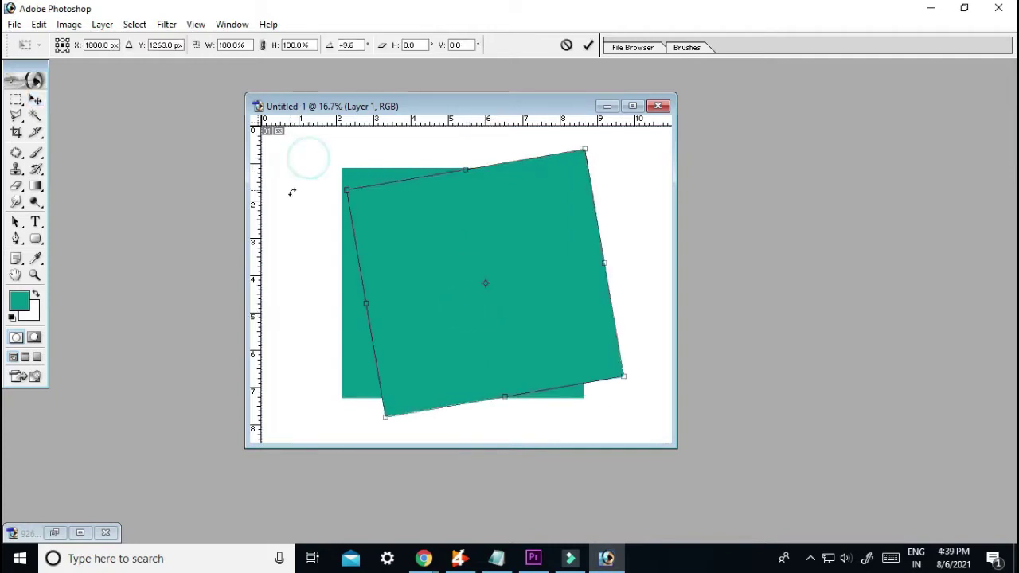
pyautogui.moveTo(538, 326); pyautogui.dragTo(512, 328)
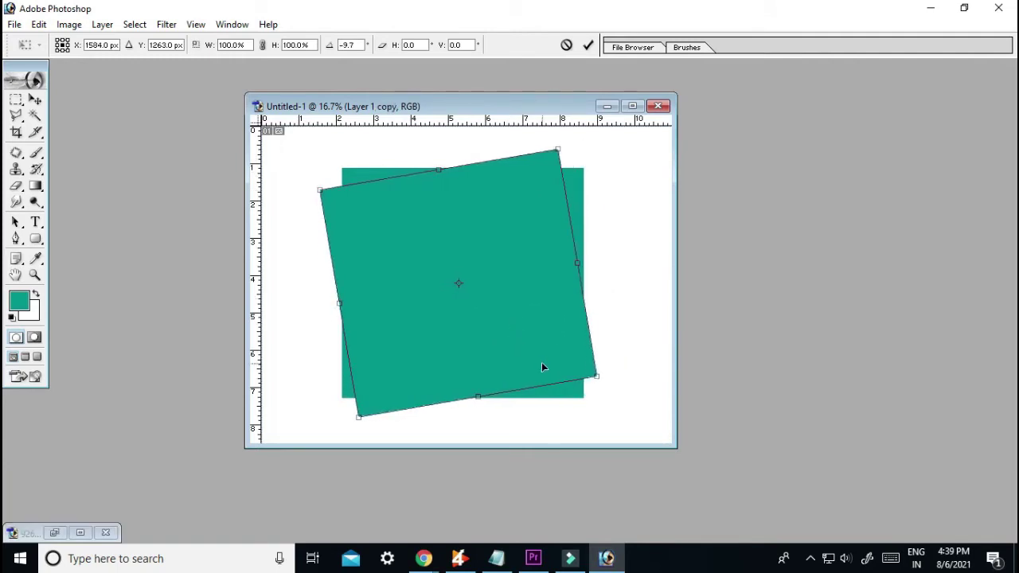
pyautogui.press('Right')
pyautogui.press('Right')
pyautogui.press('Right')
pyautogui.press('Right')
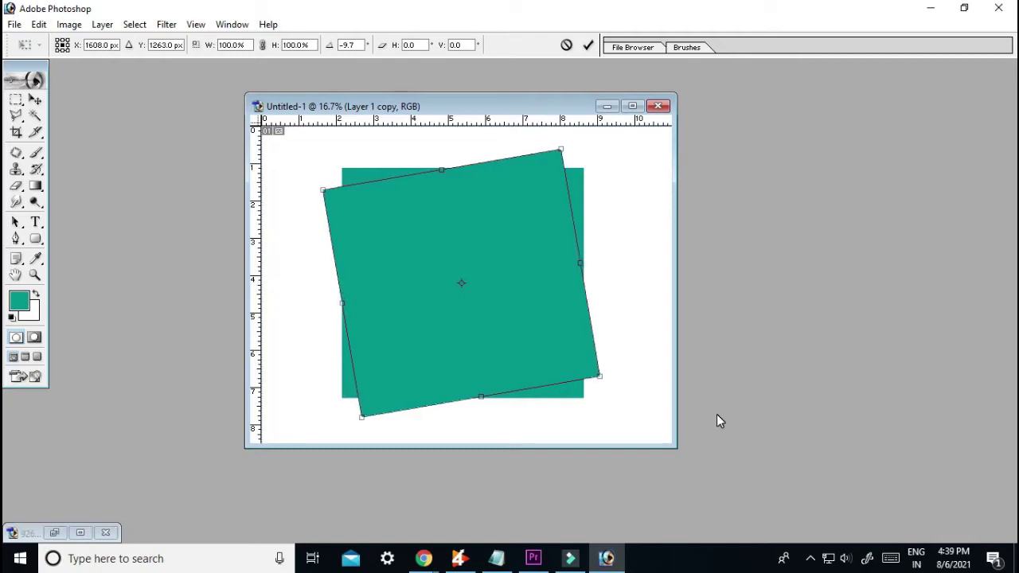
pyautogui.press('Return')
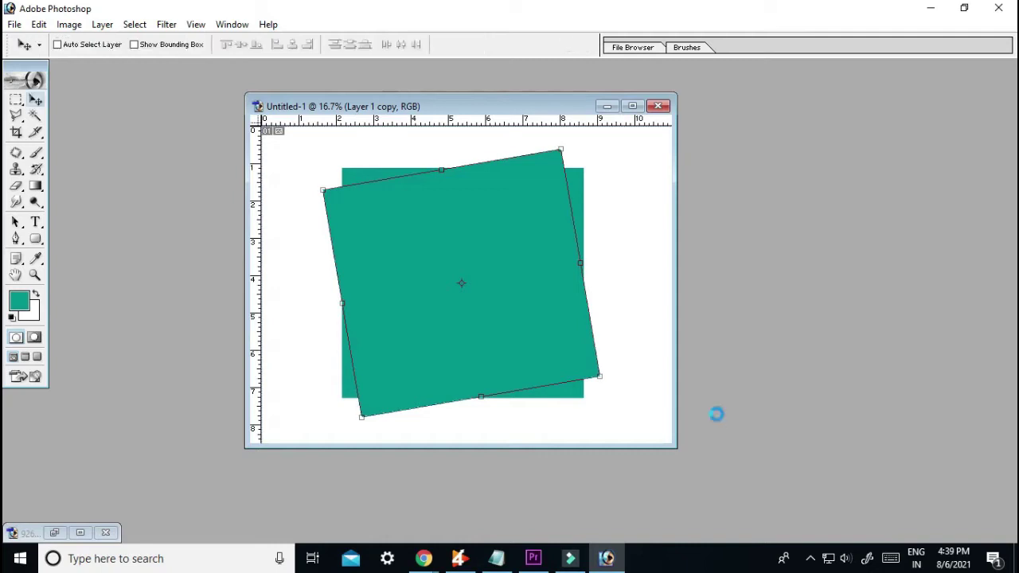
# Load the rotated square's outline as a selection
pyautogui.hotkey('alt', 's')
pyautogui.press('o')
pyautogui.press('Return')
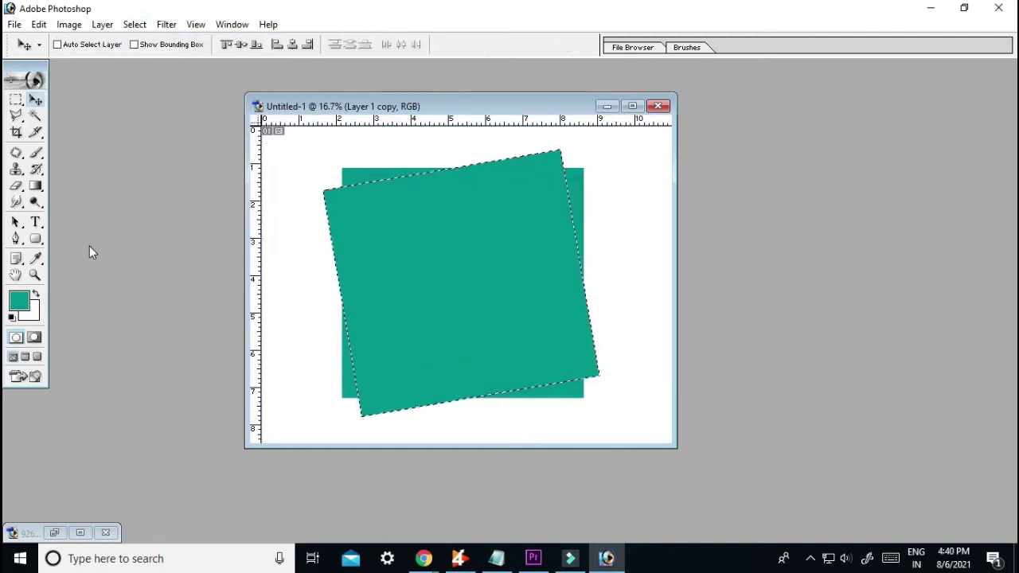
# Set the foreground colour to the yellow FBCA20
pyautogui.click(19, 302)
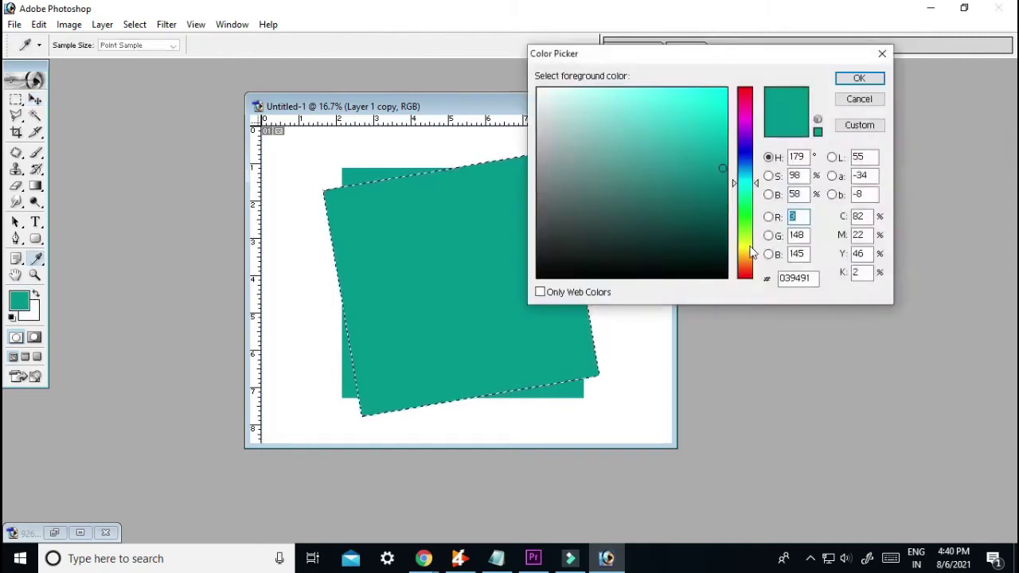
pyautogui.click(750, 250)
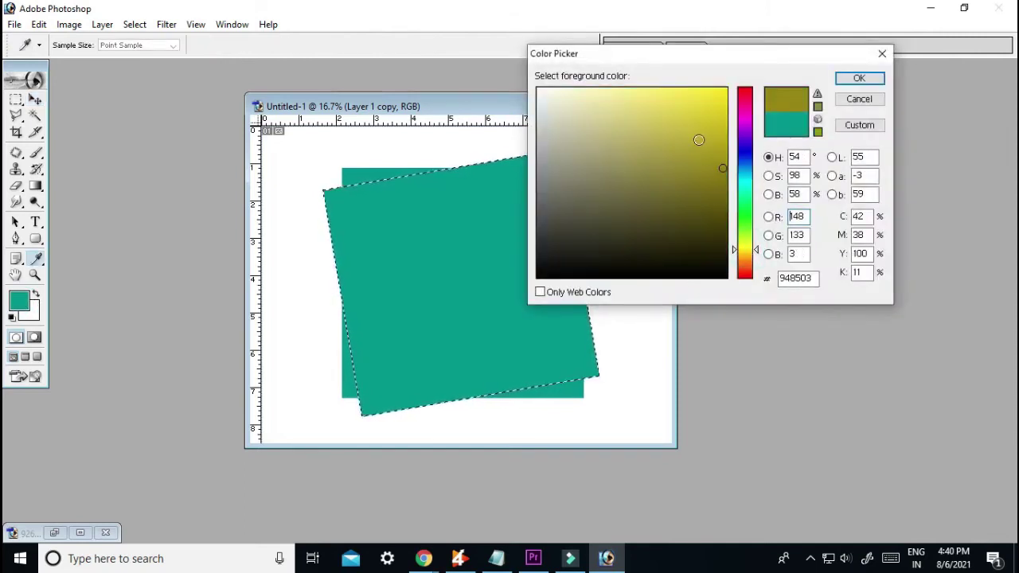
pyautogui.click(702, 90)
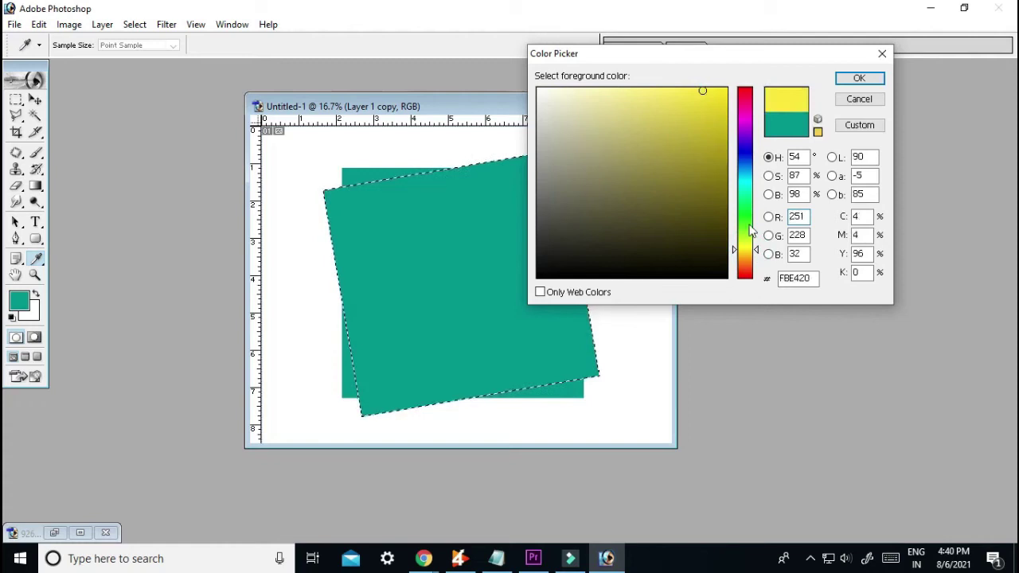
pyautogui.click(755, 254)
pyautogui.moveTo(756, 255); pyautogui.dragTo(756, 255)
pyautogui.click(755, 255)
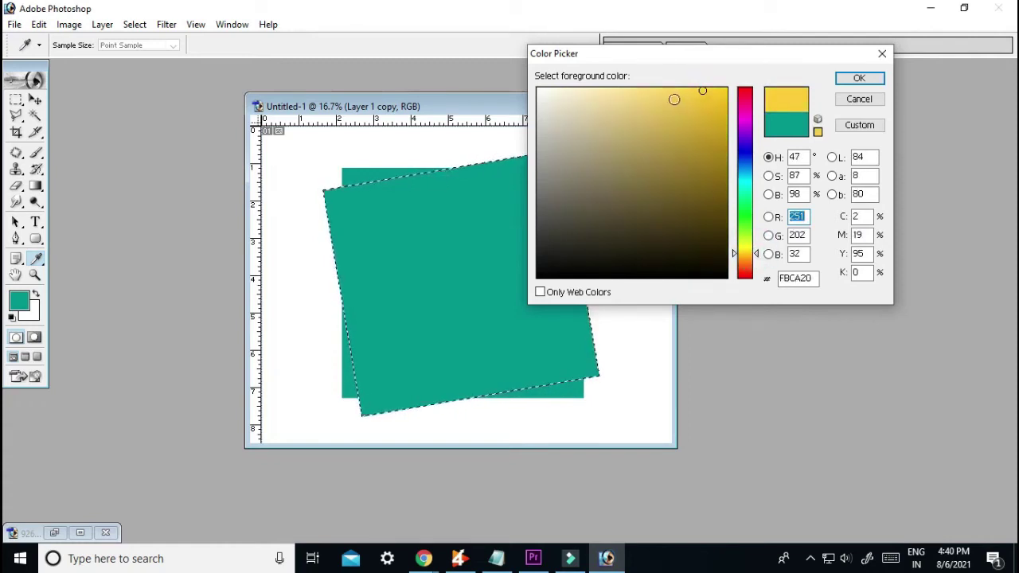
pyautogui.click(860, 78)
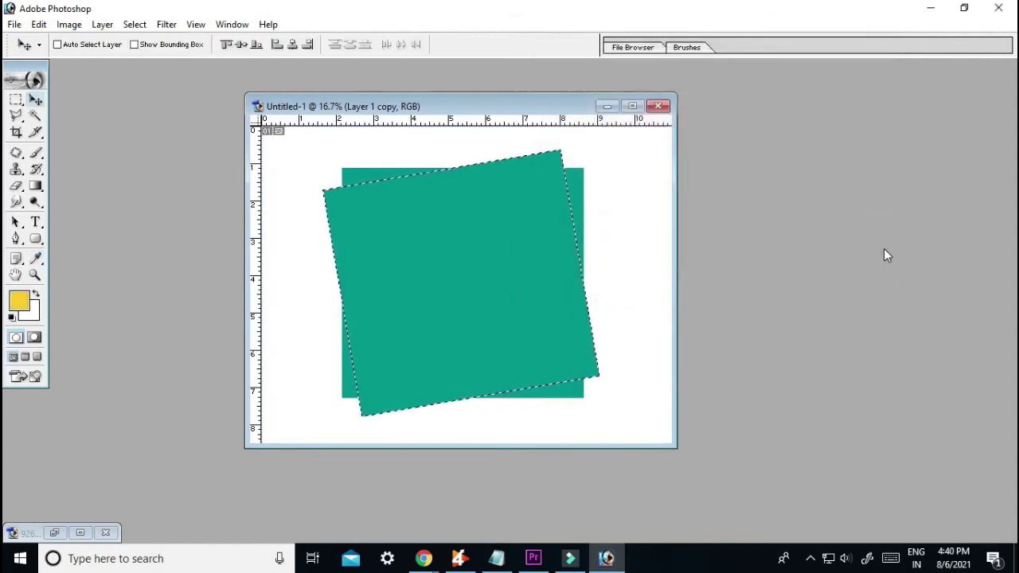
# Fill the rotated square with the yellow foreground colour and deselect it
pyautogui.hotkey('alt', 'e')
pyautogui.press('l')
pyautogui.press('Return')
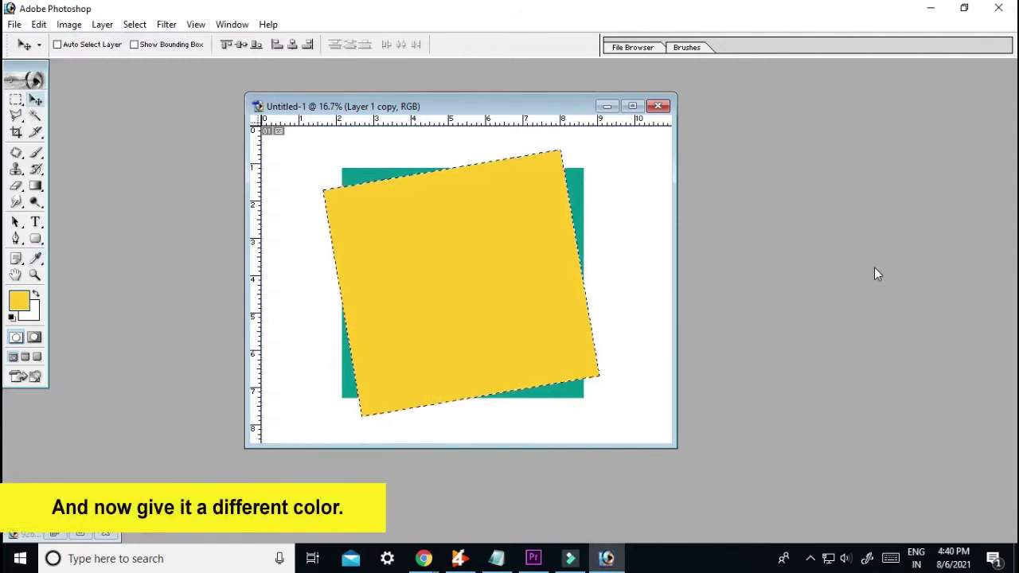
pyautogui.hotkey('ctrl', 'd')
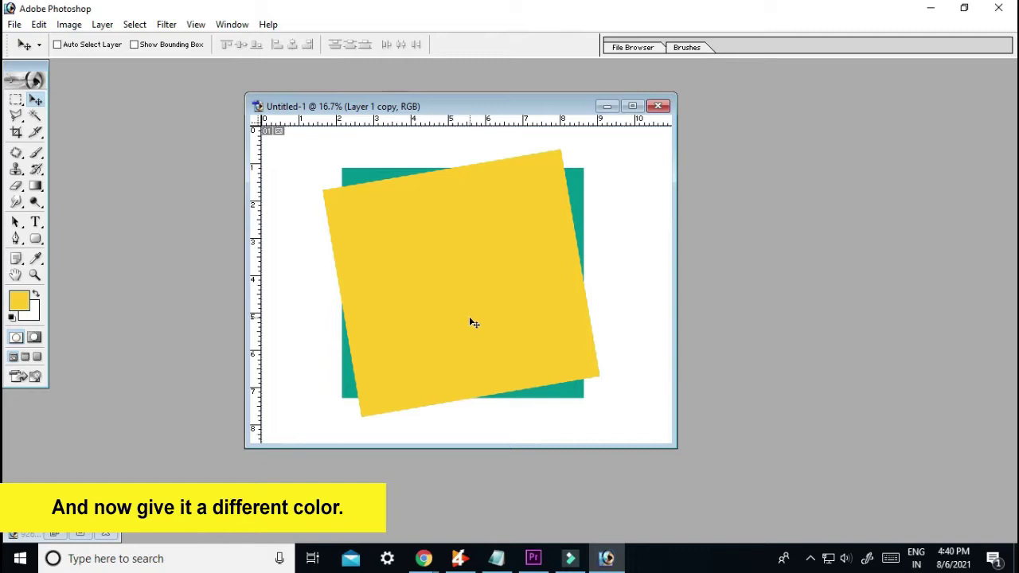
# Select the lower-right half of the yellow square along its diagonal with the Polygonal Lasso tool
pyautogui.press('l')
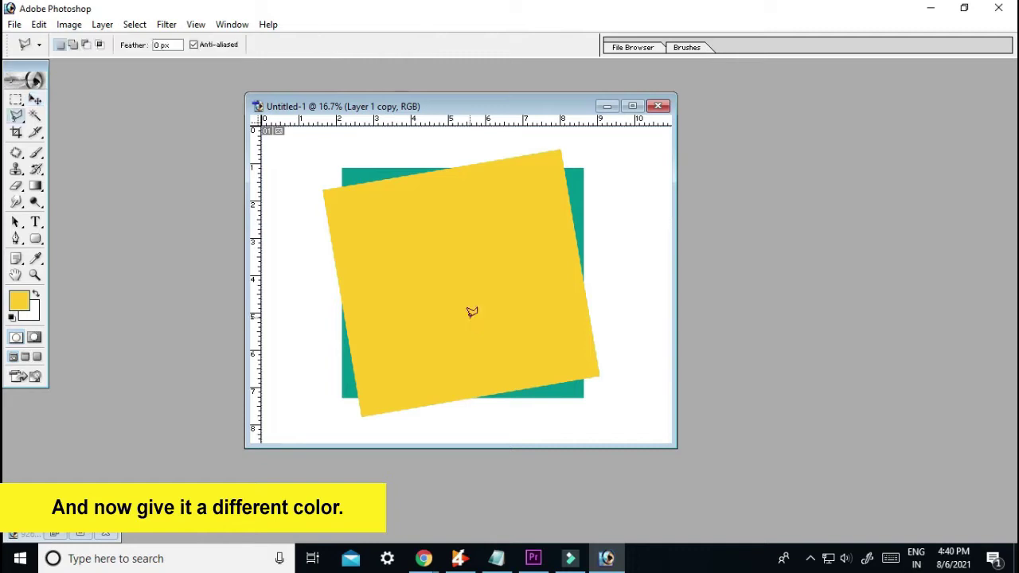
pyautogui.click(362, 414)
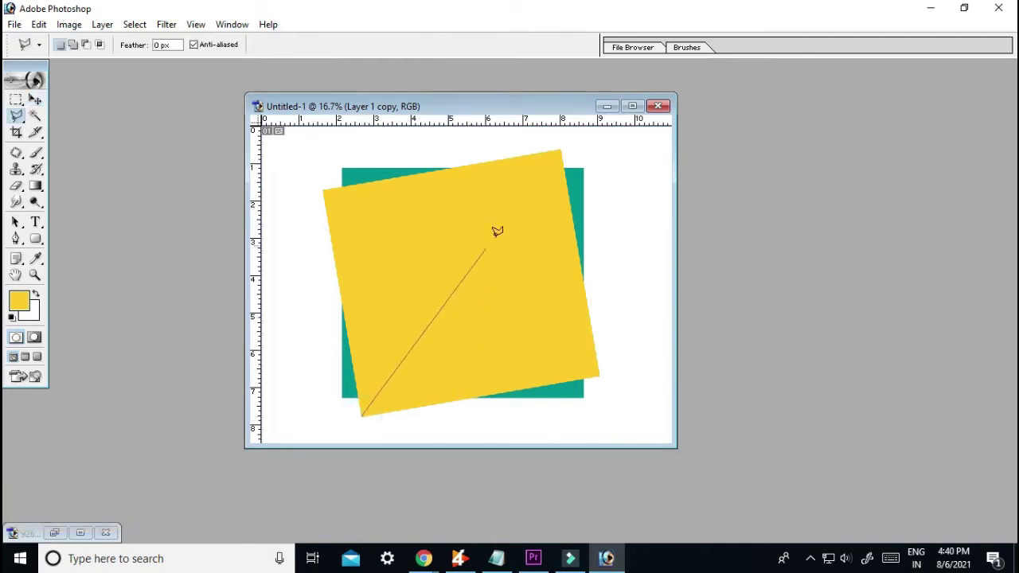
pyautogui.click(568, 134)
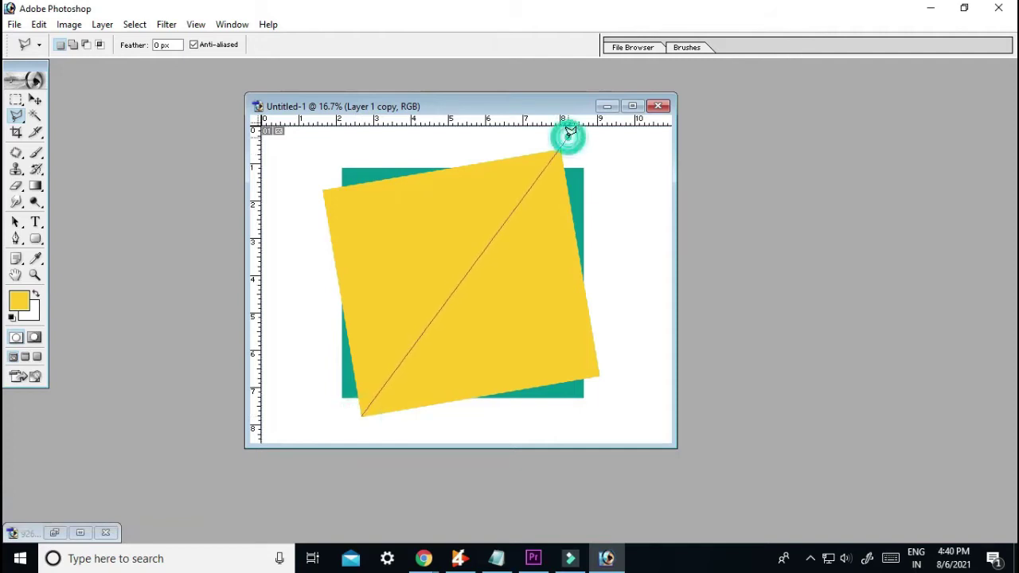
pyautogui.click(643, 343)
pyautogui.click(649, 392)
pyautogui.click(351, 433)
pyautogui.click(356, 425)
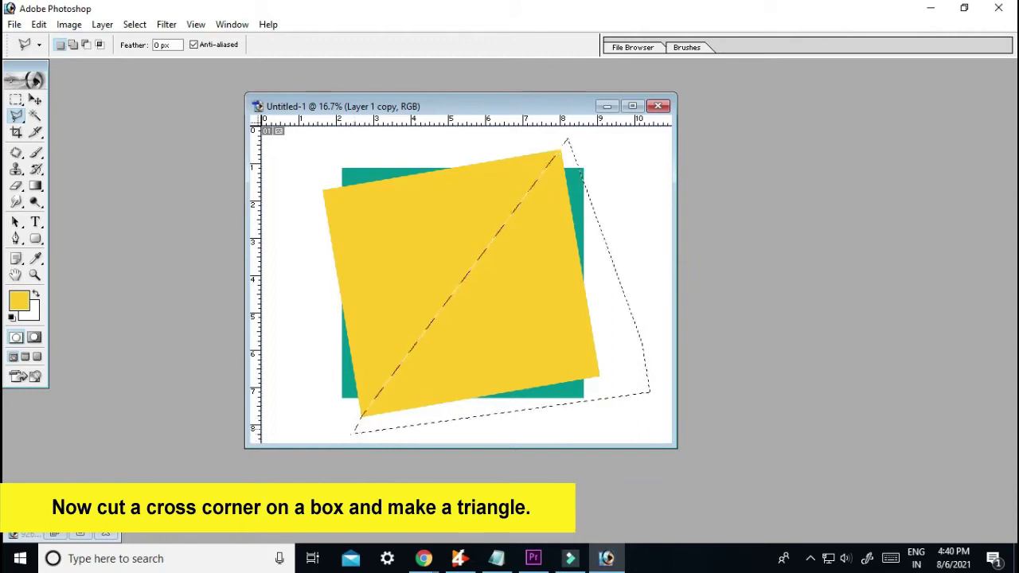
# Copy the selected triangular half of the yellow square to a new layer, offset slightly to the right
pyautogui.press('v')
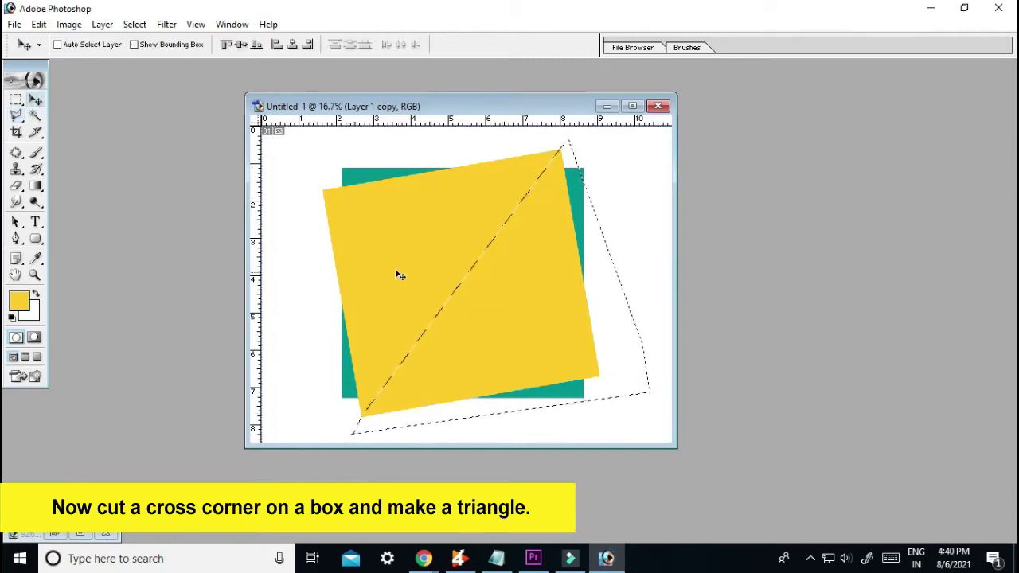
pyautogui.rightClick(390, 257)
pyautogui.click(412, 271)
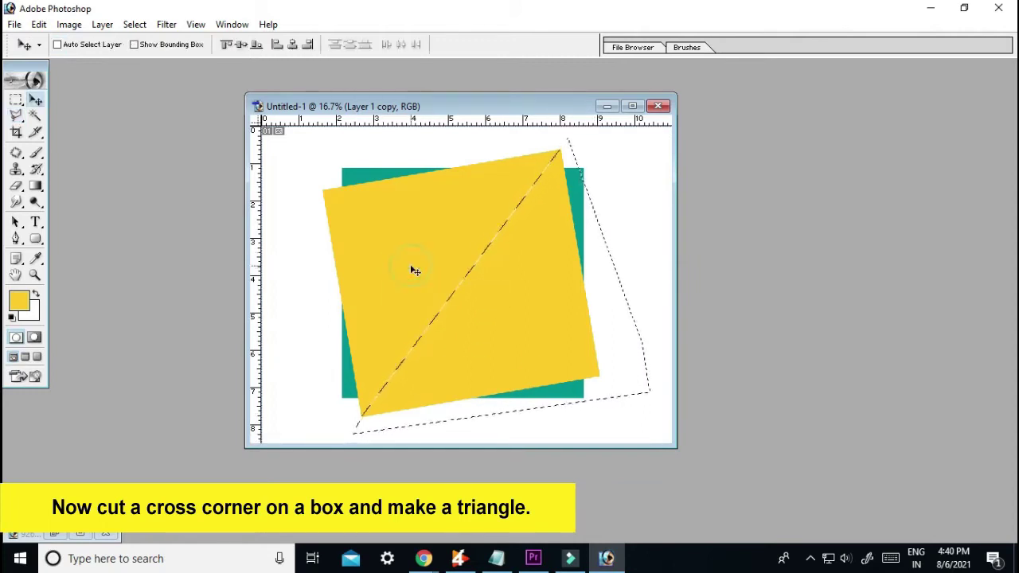
pyautogui.hotkey('ctrl', 'shift', 'j')
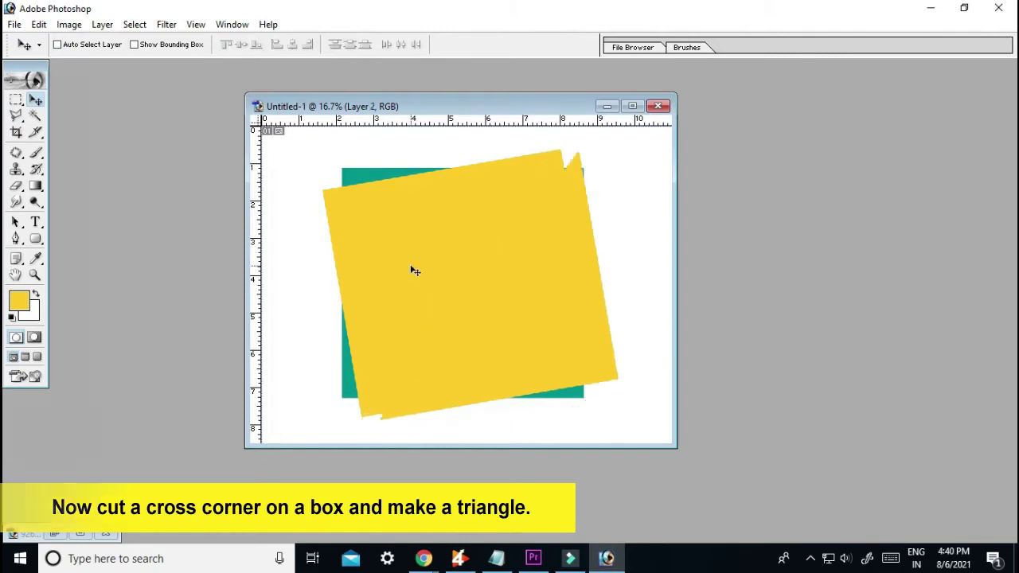
# Scale the yellow triangle to about 12.6% and move it just outside the yellow square's lower-right corner
pyautogui.hotkey('ctrl', 't')
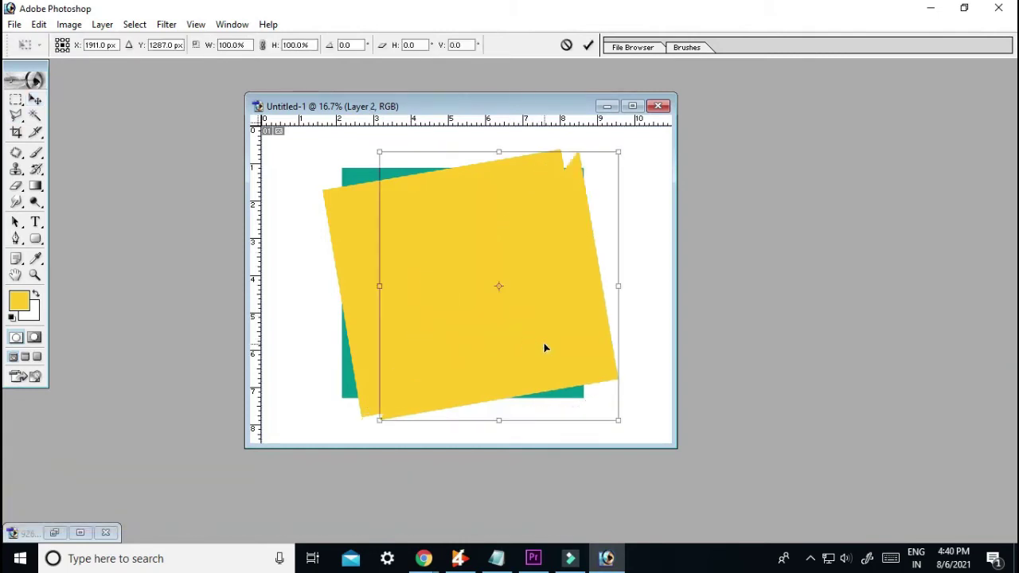
pyautogui.moveTo(378, 151); pyautogui.dragTo(444, 305)
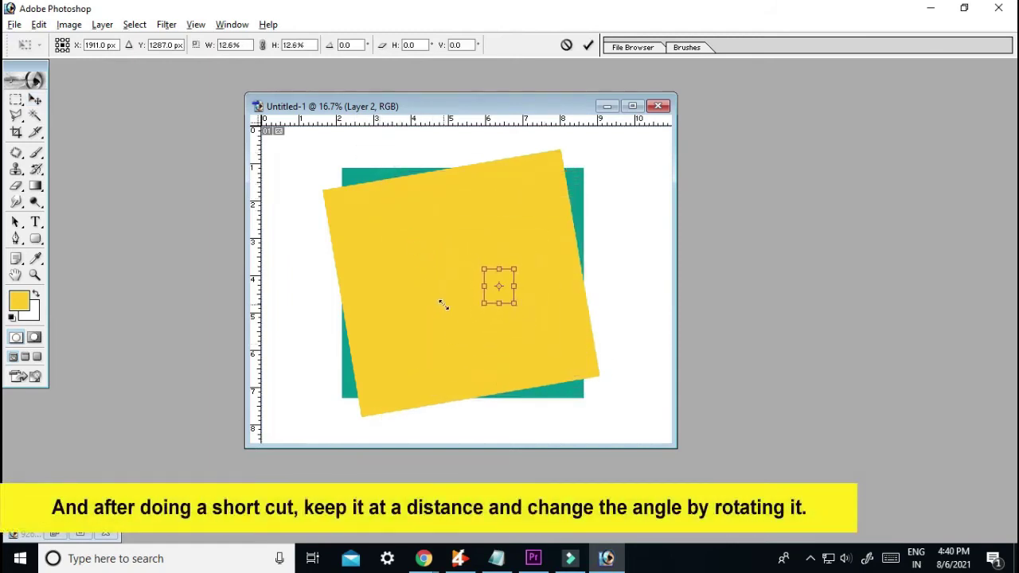
pyautogui.press('Return')
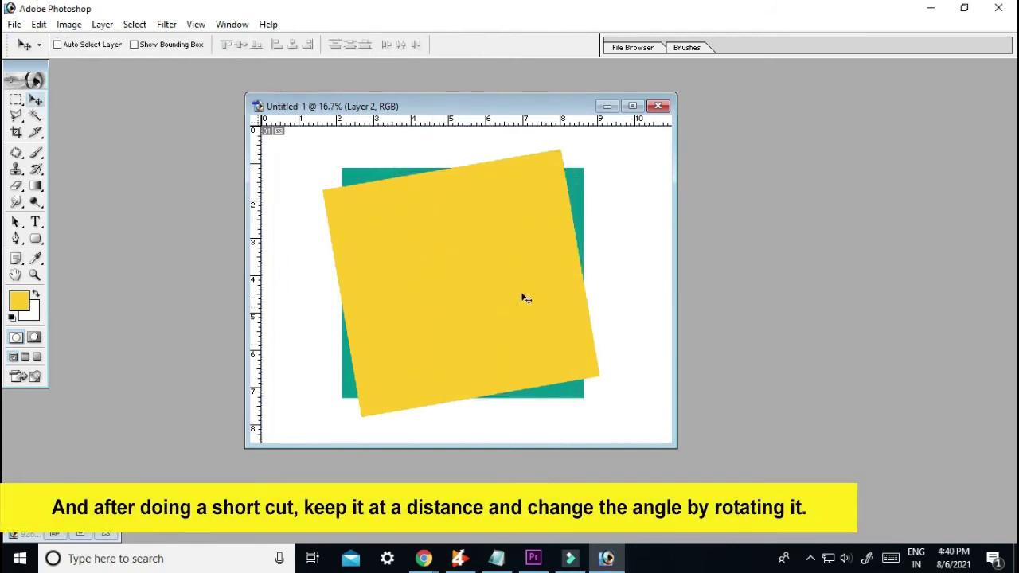
pyautogui.moveTo(510, 295); pyautogui.dragTo(614, 390)
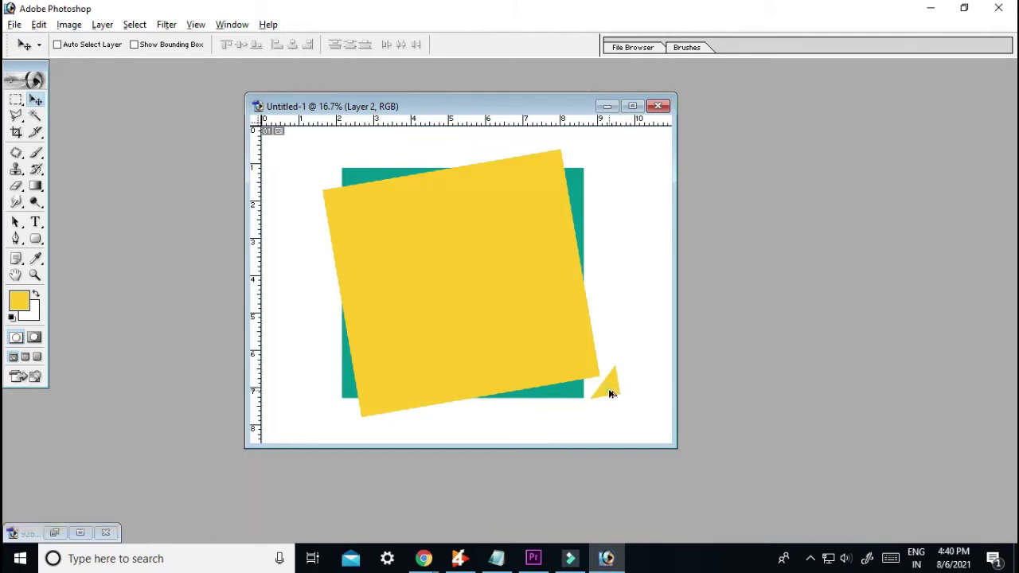
# Duplicate the small yellow triangle just above itself and rotate the copy about -81.8°
pyautogui.keyDown('alt'); pyautogui.moveTo(609, 393); pyautogui.dragTo(618, 336); pyautogui.keyUp('alt')
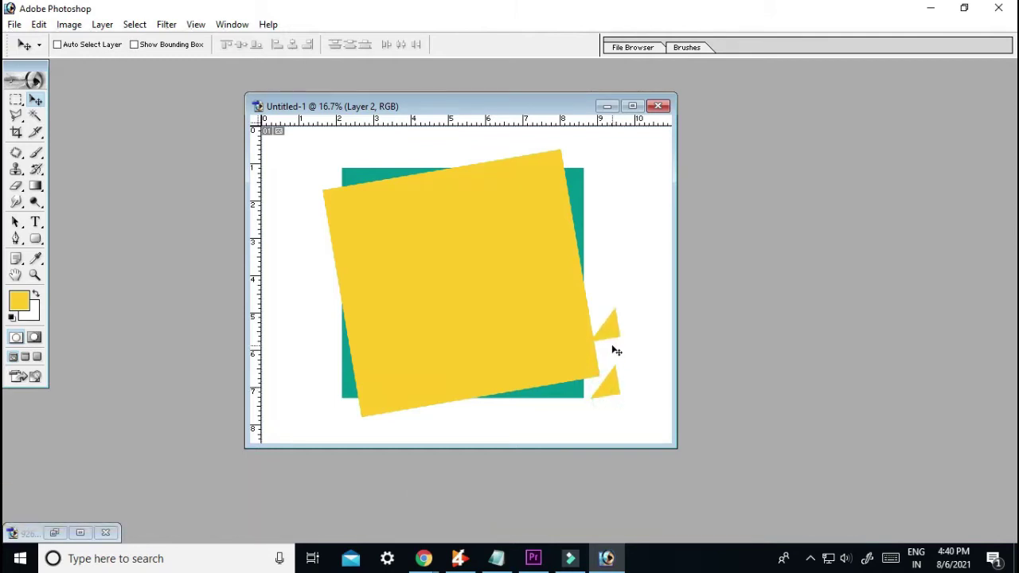
pyautogui.hotkey('ctrl', 't')
pyautogui.moveTo(623, 281); pyautogui.dragTo(558, 297)
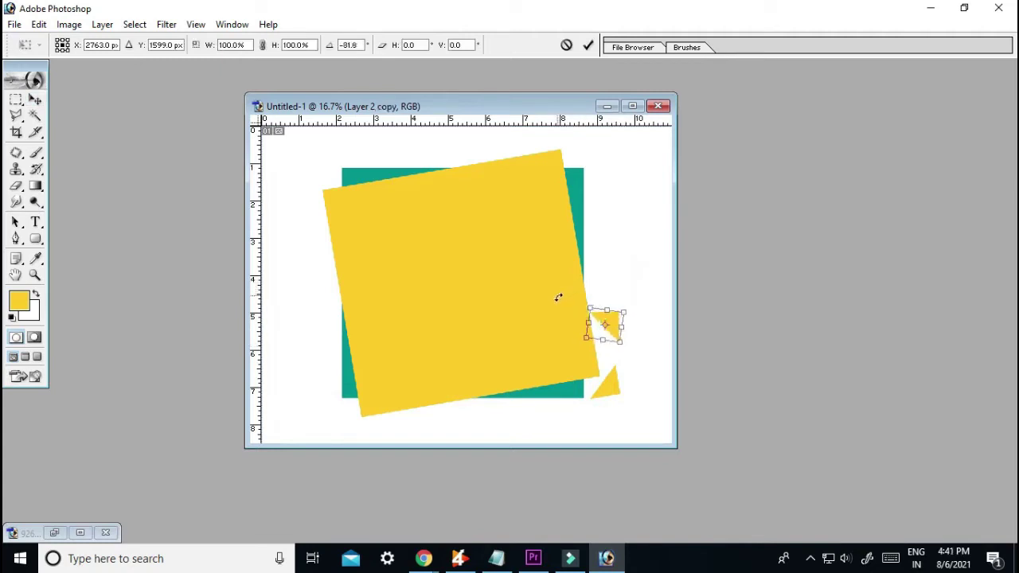
pyautogui.press('Return')
# Duplicate the rotated triangle directly above it and rotate this copy about -47.9° so its long side lies nearly horizontal
pyautogui.click(611, 332)
pyautogui.moveTo(612, 332); pyautogui.dragTo(618, 286)
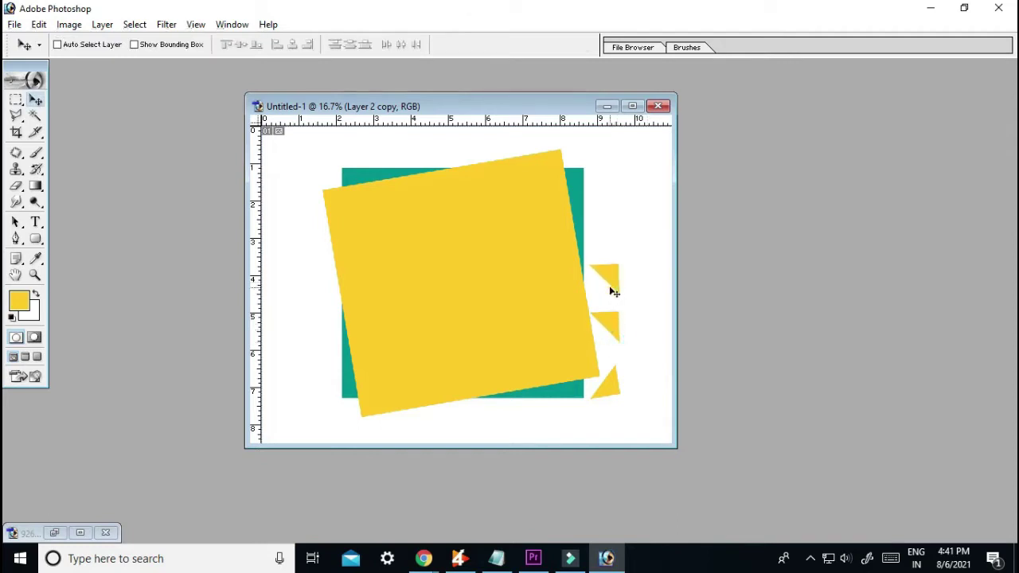
pyautogui.hotkey('ctrl', 't')
pyautogui.moveTo(614, 232); pyautogui.dragTo(584, 247)
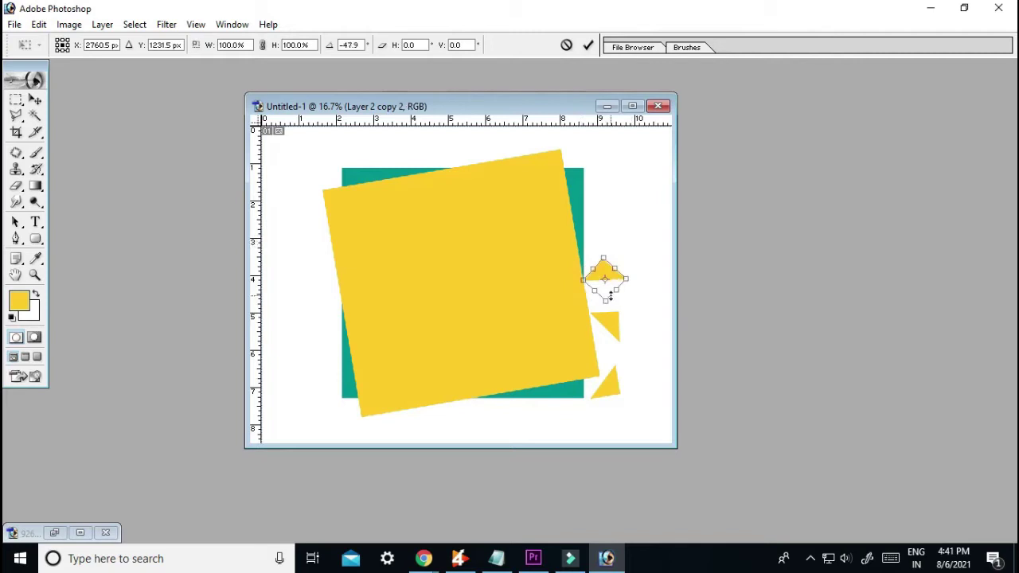
pyautogui.press('Return')
# Copy the nearly horizontal triangle onto the yellow square's right edge near its upper corner, rotated about -77.6°
pyautogui.moveTo(609, 280); pyautogui.dragTo(578, 233)
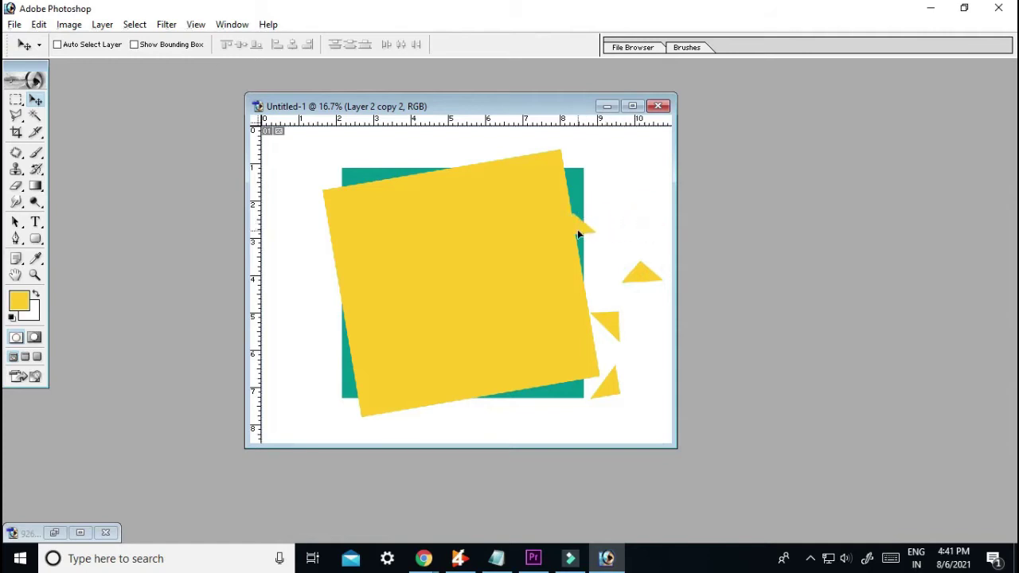
pyautogui.hotkey('ctrl', 't')
pyautogui.moveTo(628, 203); pyautogui.dragTo(551, 180)
pyautogui.moveTo(573, 236); pyautogui.dragTo(580, 236)
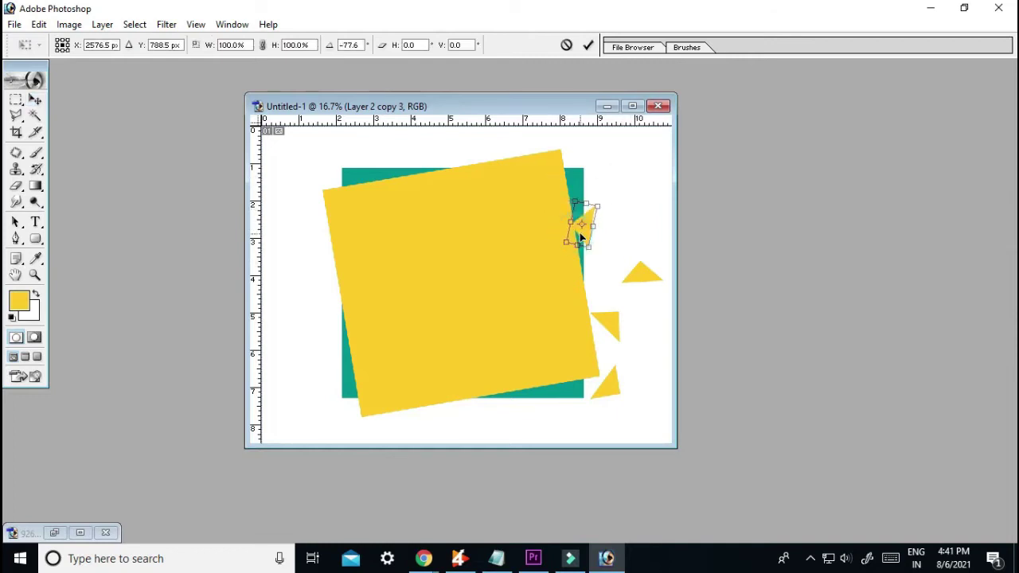
pyautogui.press('Return')
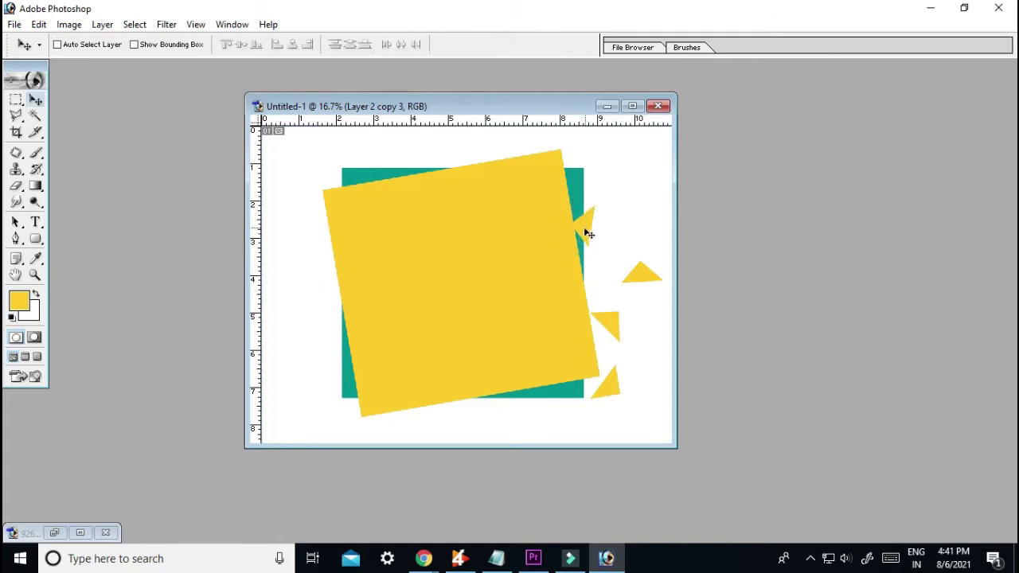
# Duplicate the right-edge triangle into the white area beside the square's upper right and rotate the copy counterclockwise
pyautogui.moveTo(585, 235); pyautogui.dragTo(633, 213)
pyautogui.hotkey('ctrl', 't')
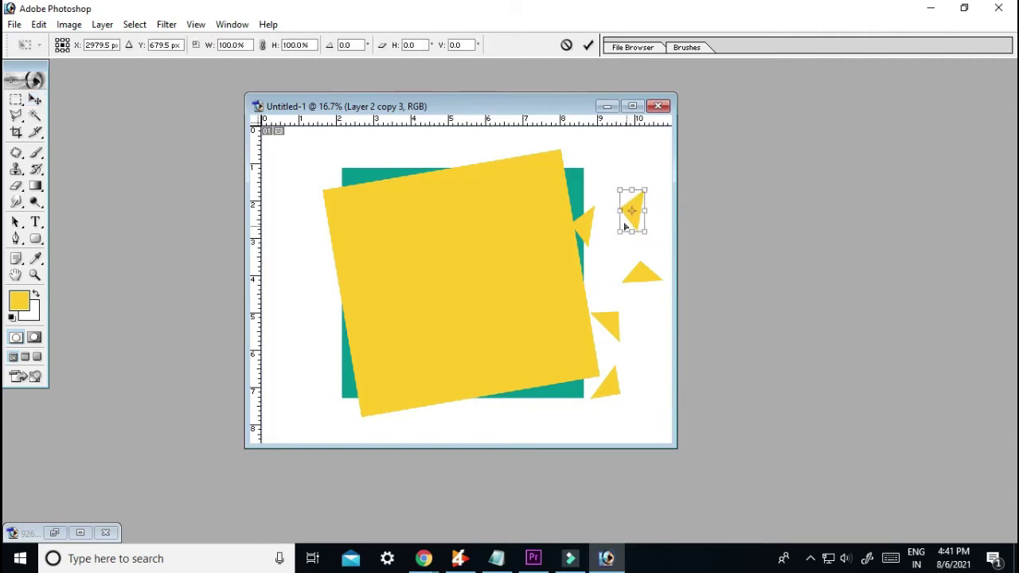
pyautogui.moveTo(623, 164); pyautogui.dragTo(603, 180)
pyautogui.press('Return')
# Place another triangle copy at the canvas's upper-right corner, partly cut off by the top edge, rotated about 76.6°
pyautogui.moveTo(639, 220); pyautogui.dragTo(590, 161)
pyautogui.hotkey('ctrl', 't')
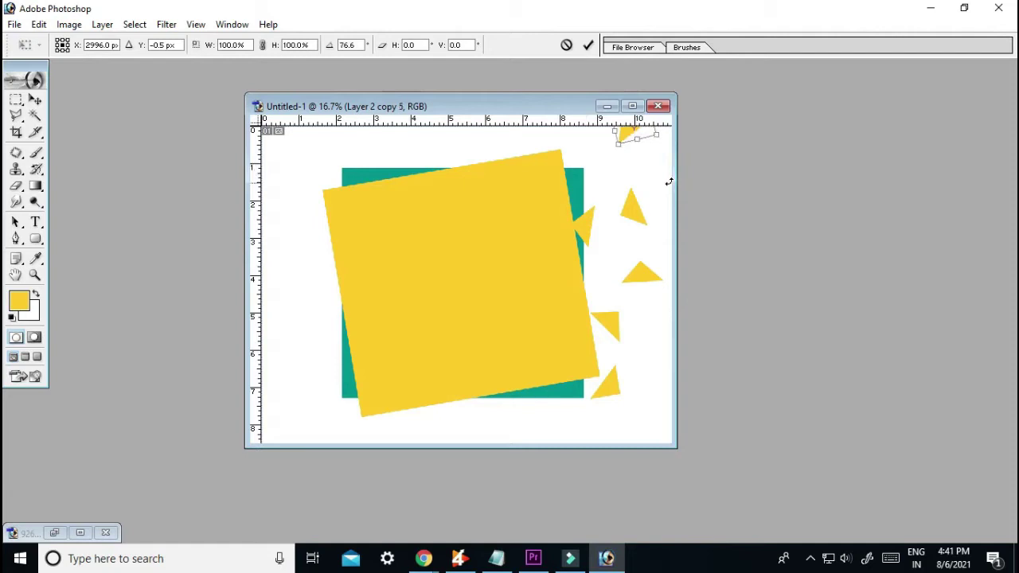
pyautogui.press('Return')
# Add triangle copies on the yellow square's top edge and near the canvas's upper left, rotating the latter about -55.6°
pyautogui.moveTo(630, 134); pyautogui.dragTo(365, 172)
pyautogui.hotkey('ctrl', 't')
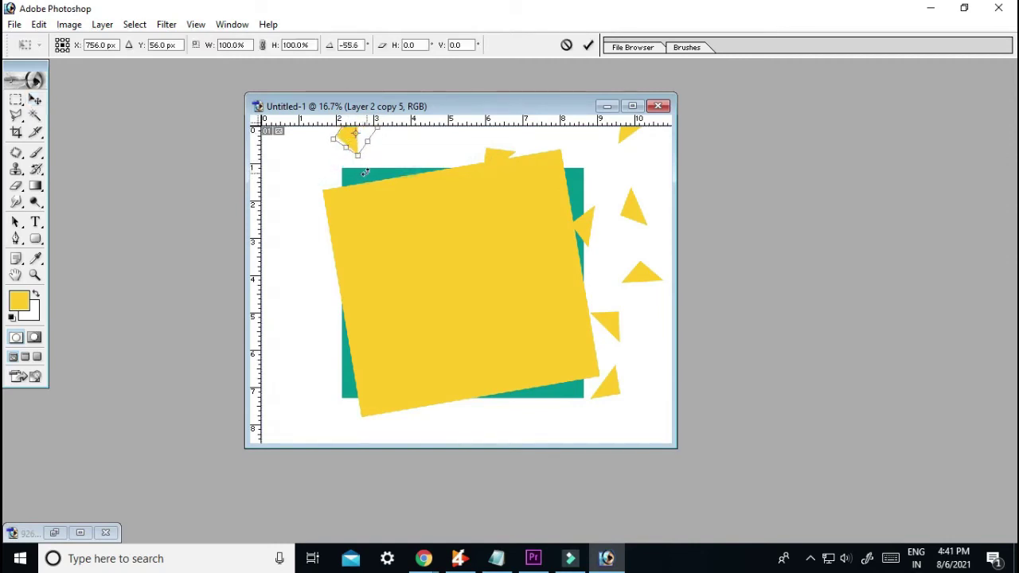
pyautogui.press('Return')
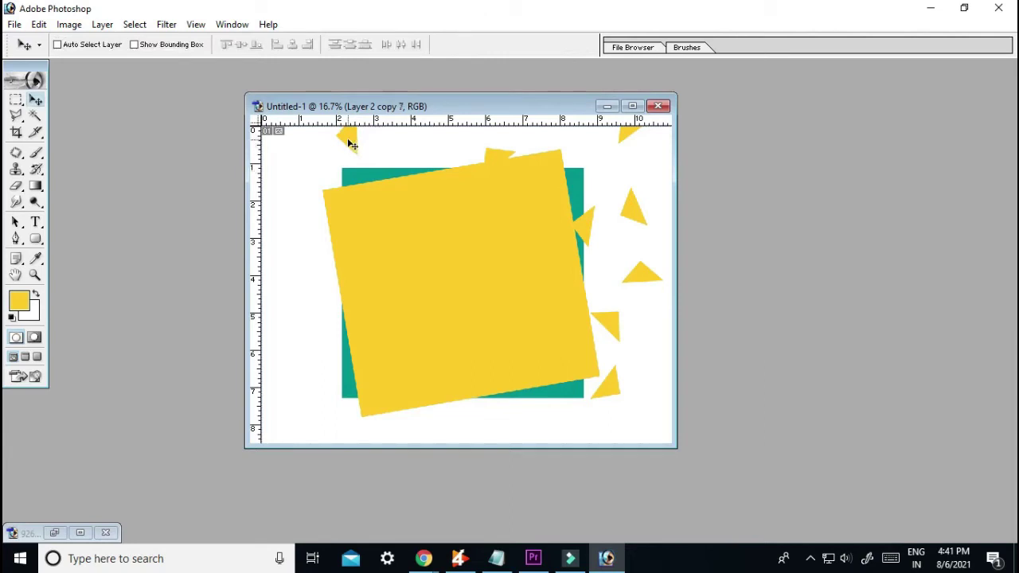
# Duplicate the upper-left triangle to the canvas's top edge above the squares, rotate it about -68.1° and nudge it upward
pyautogui.moveTo(352, 144); pyautogui.dragTo(428, 155)
pyautogui.hotkey('ctrl', 't')
pyautogui.moveTo(443, 165); pyautogui.dragTo(476, 119)
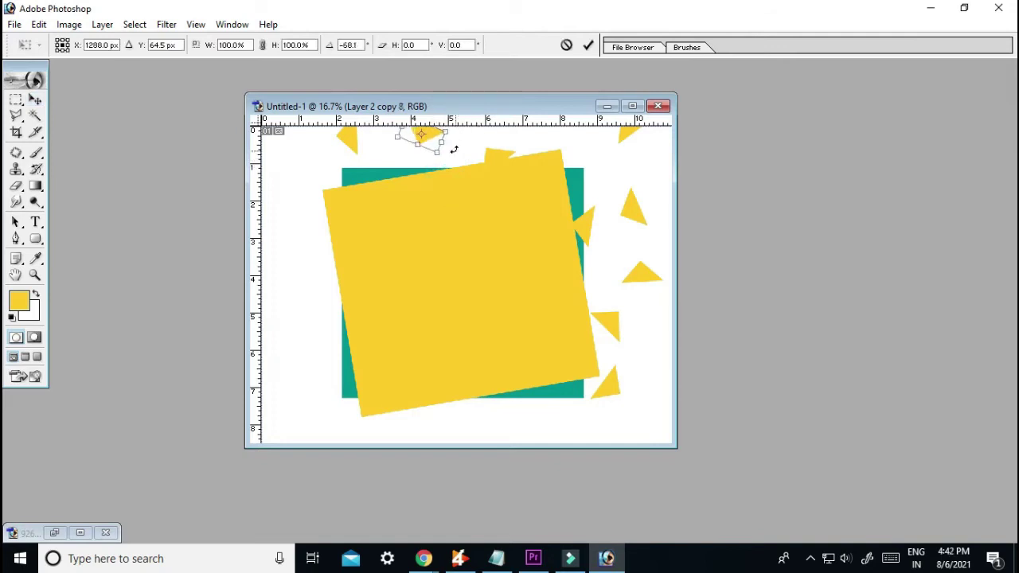
pyautogui.press('Return')
pyautogui.moveTo(418, 138); pyautogui.dragTo(423, 134)
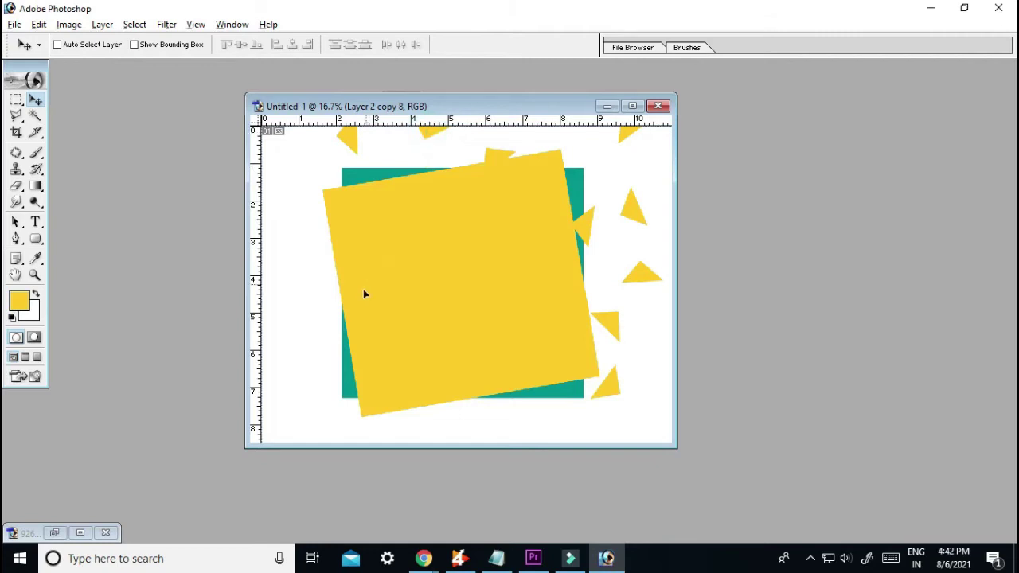
# Place triangle copies below the yellow square's lower-left corner and against its left edge, rotating the left-edge copy
pyautogui.moveTo(366, 354); pyautogui.dragTo(326, 390)
pyautogui.moveTo(389, 427); pyautogui.dragTo(305, 341)
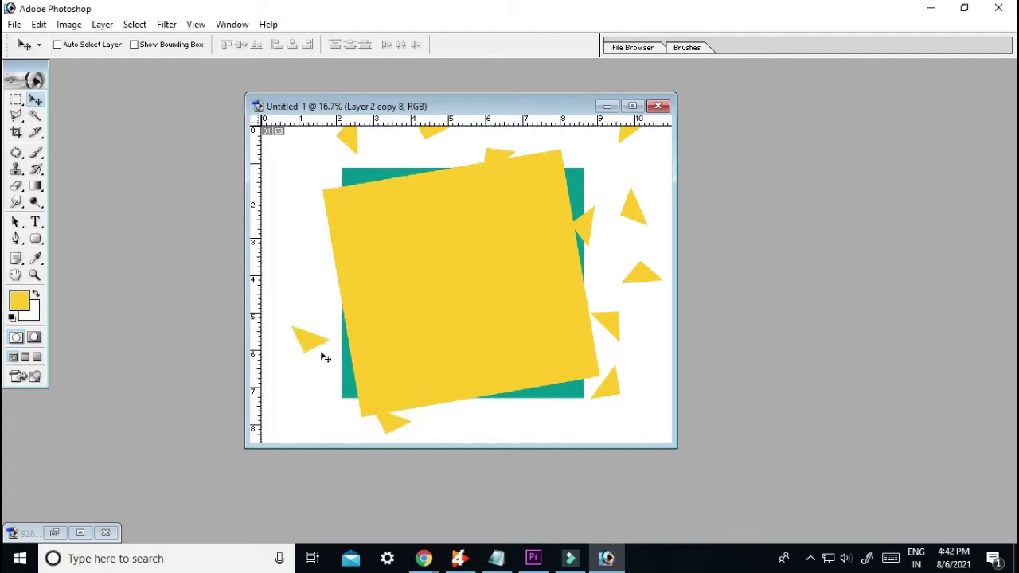
pyautogui.hotkey('ctrl', 't')
pyautogui.moveTo(291, 263); pyautogui.dragTo(276, 307)
pyautogui.press('Return')
# Copy the left-edge triangle into the white area further left, rotate it and duplicate it near the canvas's upper-left corner
pyautogui.moveTo(311, 348); pyautogui.dragTo(293, 268)
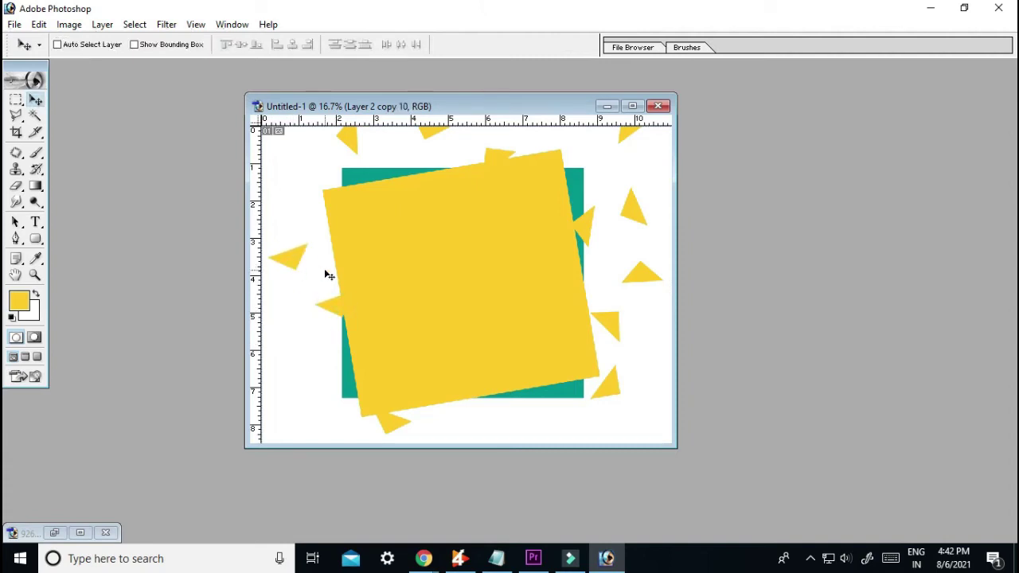
pyautogui.hotkey('ctrl', 't')
pyautogui.moveTo(336, 236); pyautogui.dragTo(280, 158)
pyautogui.press('Return')
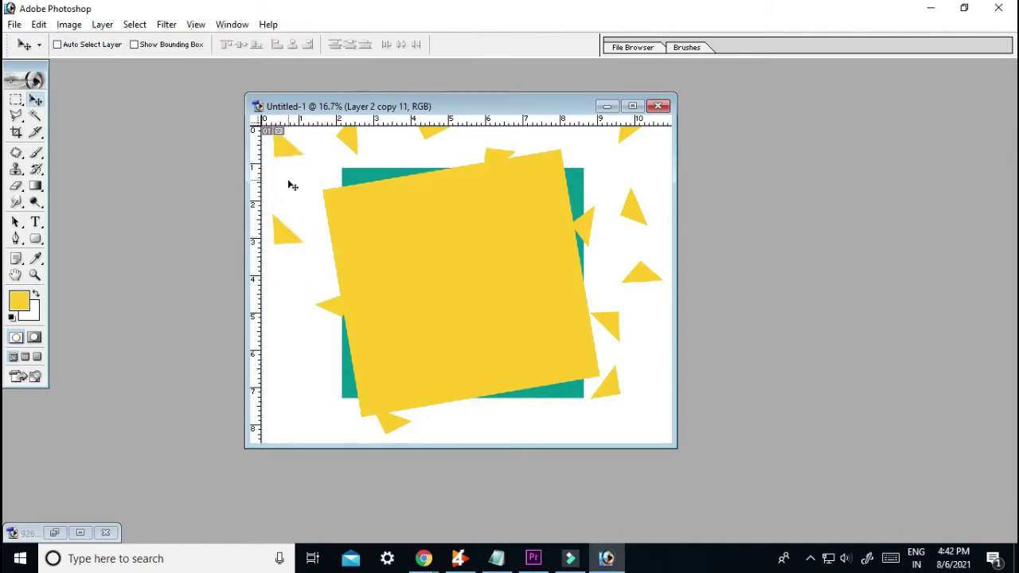
# Rotate the triangle near the canvas's upper-left corner so it points left, and shift it slightly down
pyautogui.hotkey('ctrl', 't')
pyautogui.moveTo(295, 209); pyautogui.dragTo(286, 171)
pyautogui.press('Return')
# Duplicate the upper-left corner triangle to the canvas's lower left and rotate the copy about 120.5°
pyautogui.moveTo(290, 170); pyautogui.dragTo(265, 385)
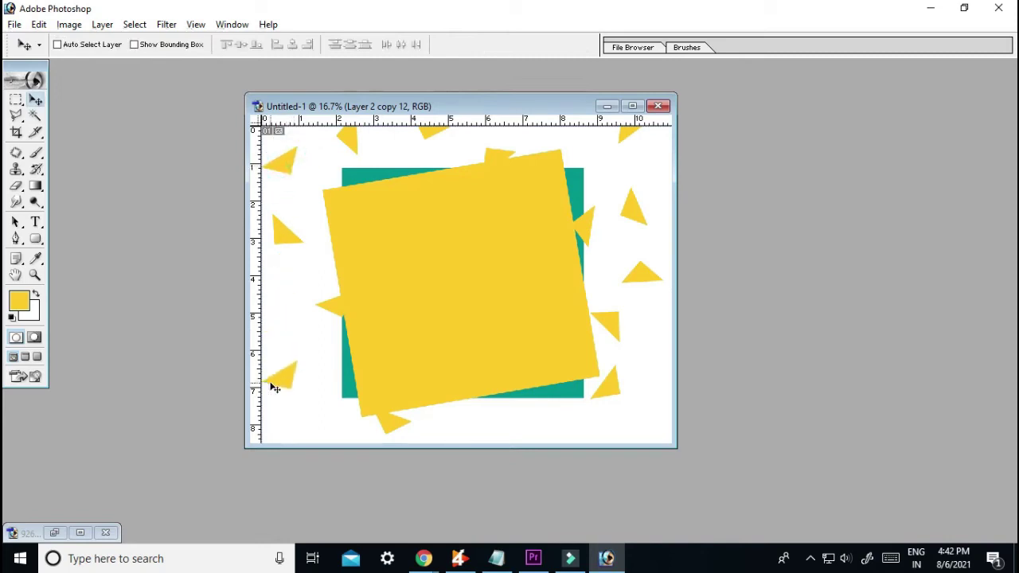
pyautogui.hotkey('ctrl', 't')
pyautogui.moveTo(327, 375); pyautogui.dragTo(252, 421)
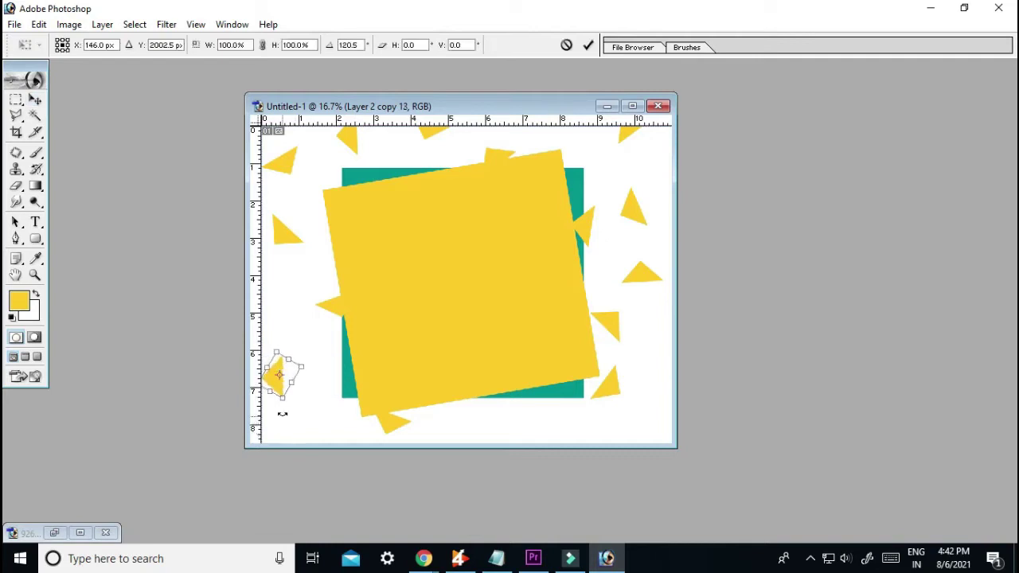
pyautogui.press('Return')
# Duplicate the lower-left triangle along the canvas's bottom edge at the left, centre-right and right, rotating the two rightmost copies
pyautogui.moveTo(280, 387); pyautogui.dragTo(313, 390)
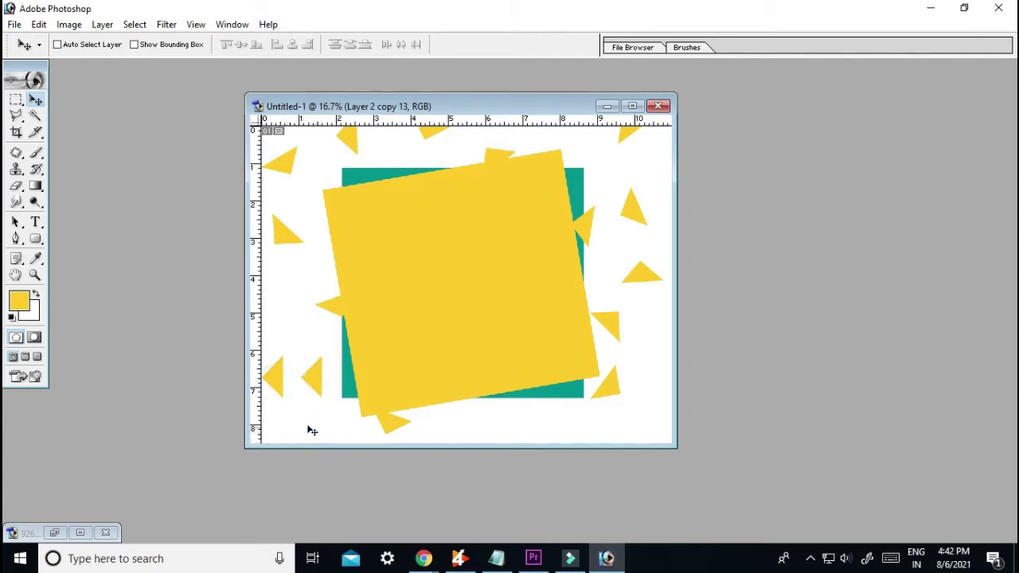
pyautogui.moveTo(312, 377); pyautogui.dragTo(293, 443)
pyautogui.moveTo(314, 406); pyautogui.dragTo(635, 438)
pyautogui.hotkey('ctrl', 't')
pyautogui.press('Return')
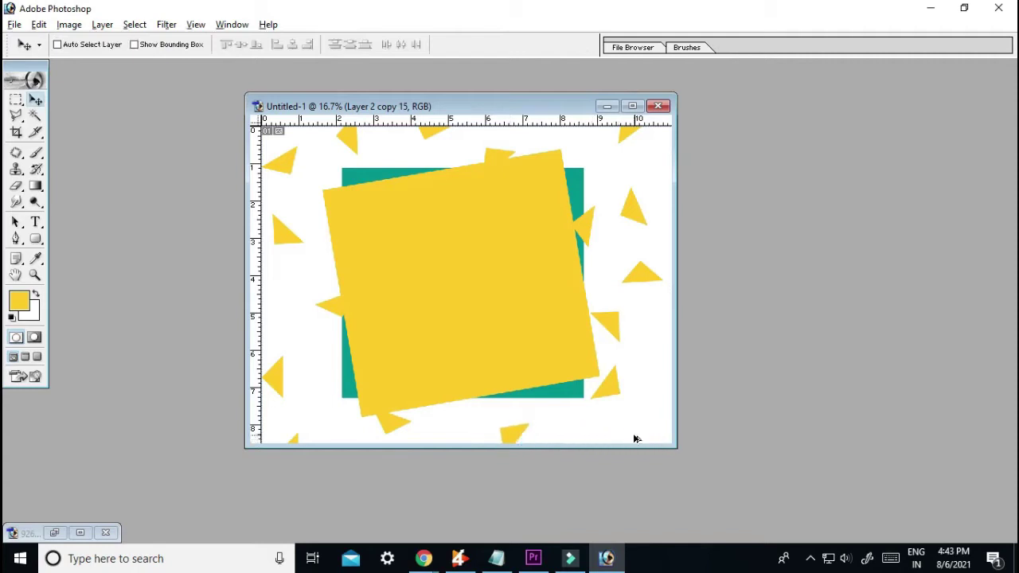
pyautogui.moveTo(518, 425); pyautogui.dragTo(638, 443)
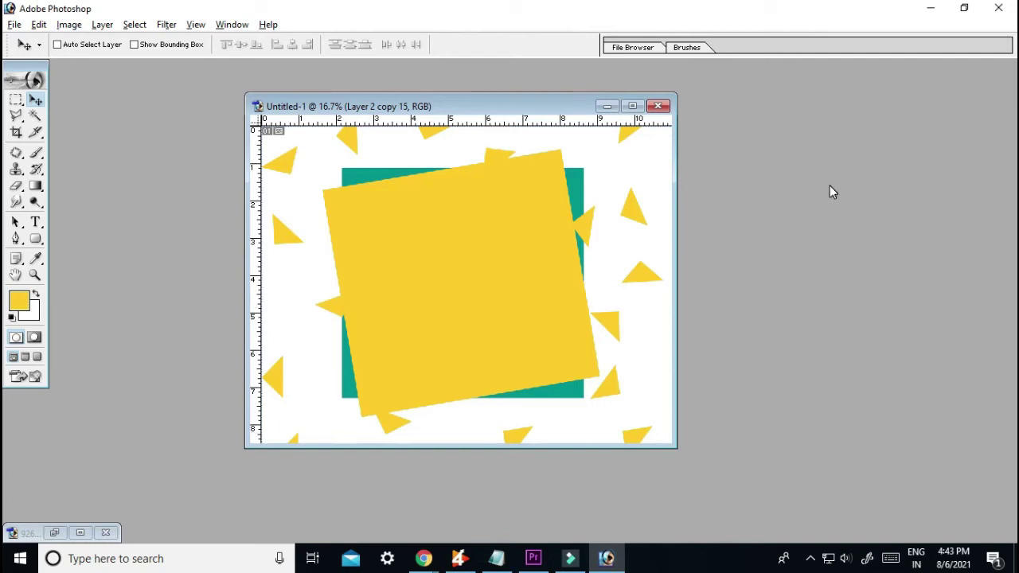
# Link all the triangle layers, from the topmost copy down to Layer 2, and merge them into one layer
pyautogui.press('F7')
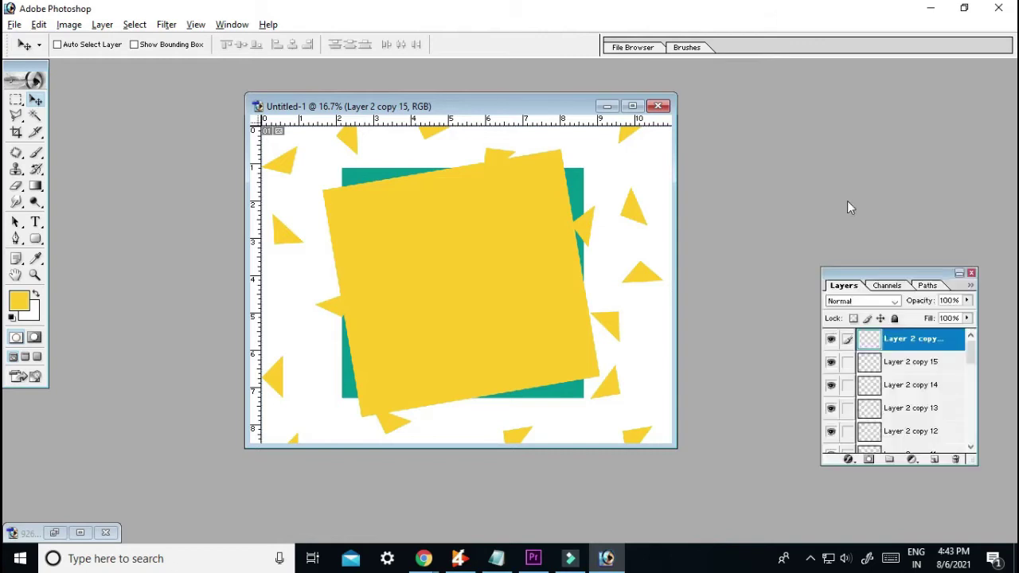
pyautogui.click(847, 362)
pyautogui.click(846, 386)
pyautogui.click(846, 408)
pyautogui.click(847, 431)
pyautogui.scroll(-1, 880, 403)
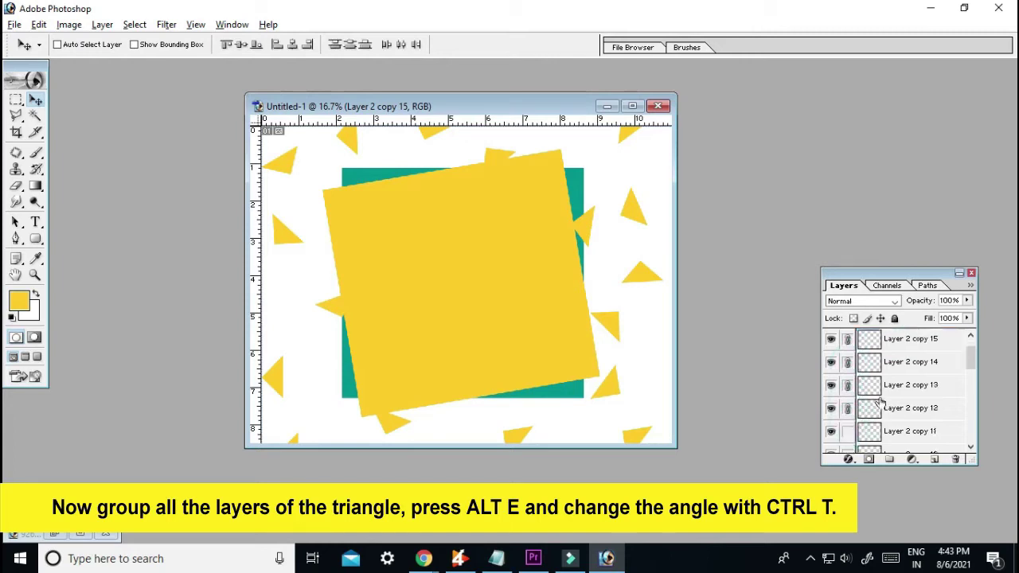
pyautogui.scroll(-1, 870, 410)
pyautogui.click(846, 407)
pyautogui.click(846, 430)
pyautogui.scroll(-2, 871, 431)
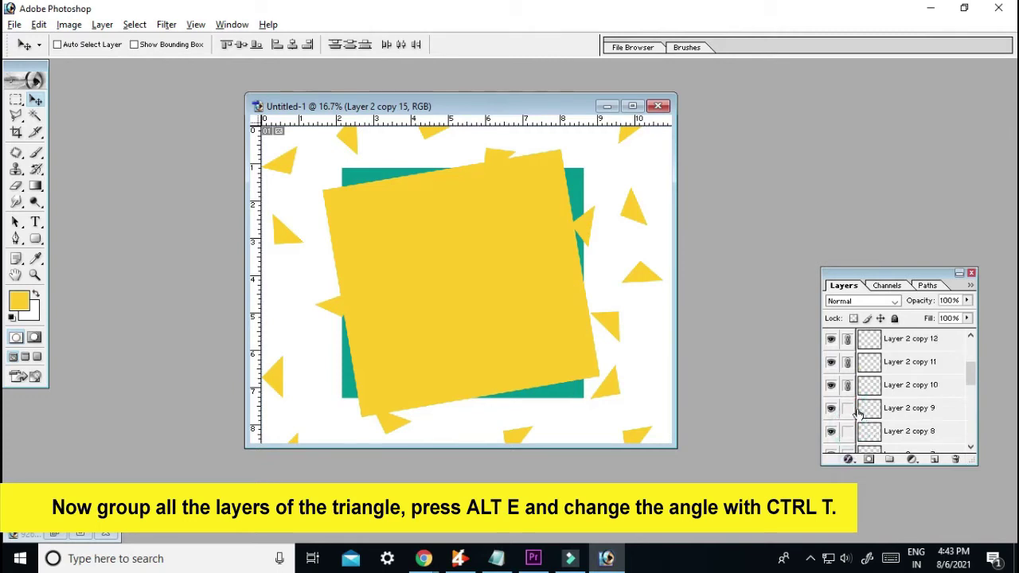
pyautogui.click(847, 431)
pyautogui.scroll(-2, 848, 432)
pyautogui.click(846, 407)
pyautogui.click(846, 431)
pyautogui.scroll(-2, 850, 434)
pyautogui.scroll(-2, 850, 433)
pyautogui.click(846, 362)
pyautogui.click(847, 385)
pyautogui.click(847, 408)
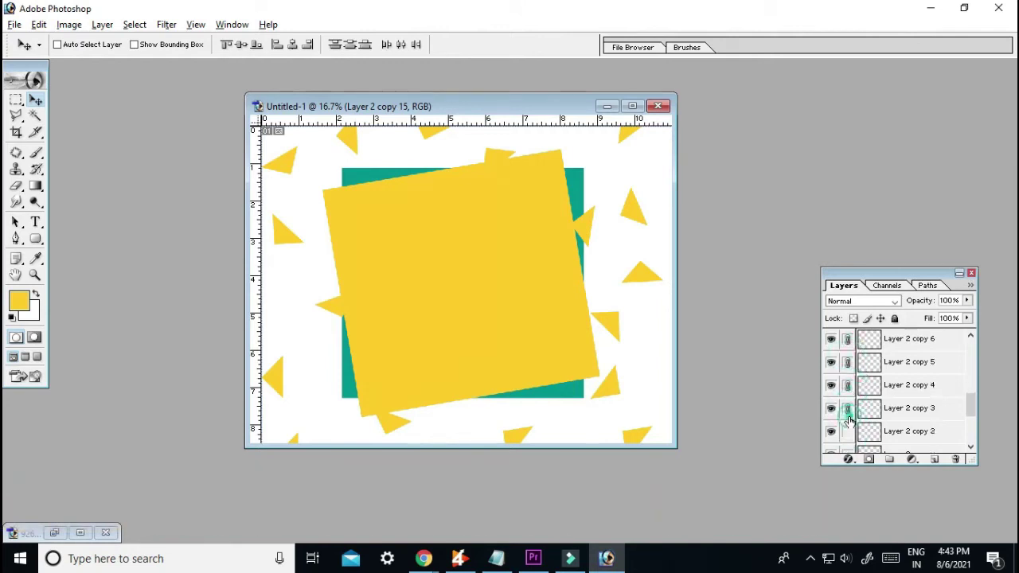
pyautogui.click(847, 430)
pyautogui.scroll(-2, 850, 433)
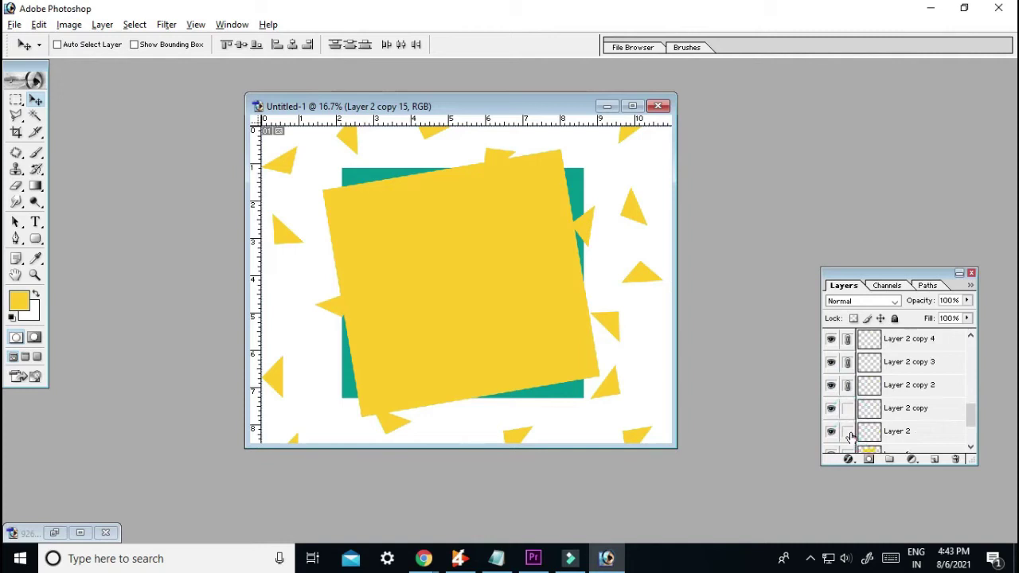
pyautogui.click(847, 408)
pyautogui.click(847, 430)
pyautogui.scroll(-3, 943, 420)
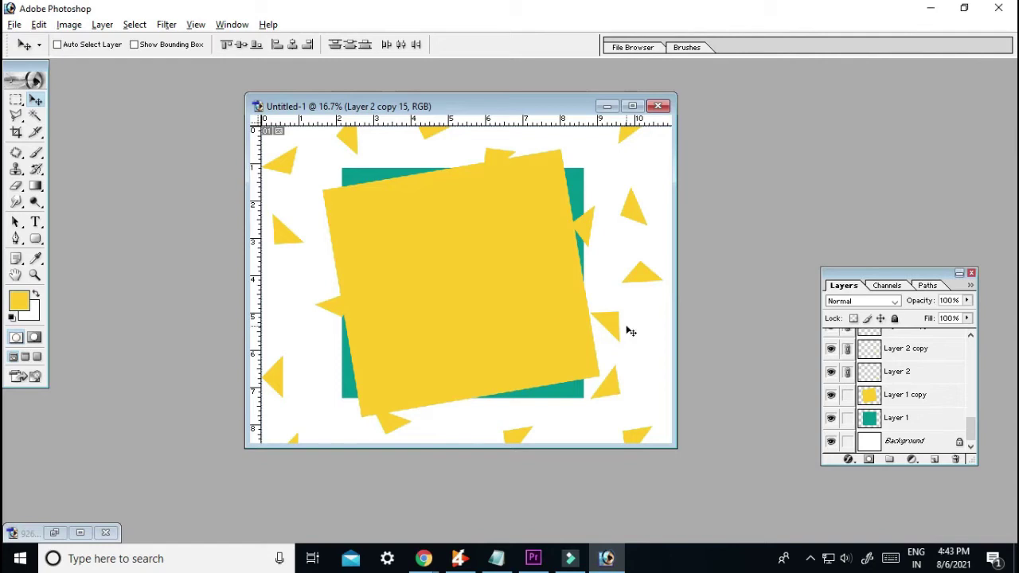
pyautogui.hotkey('ctrl', 'e')
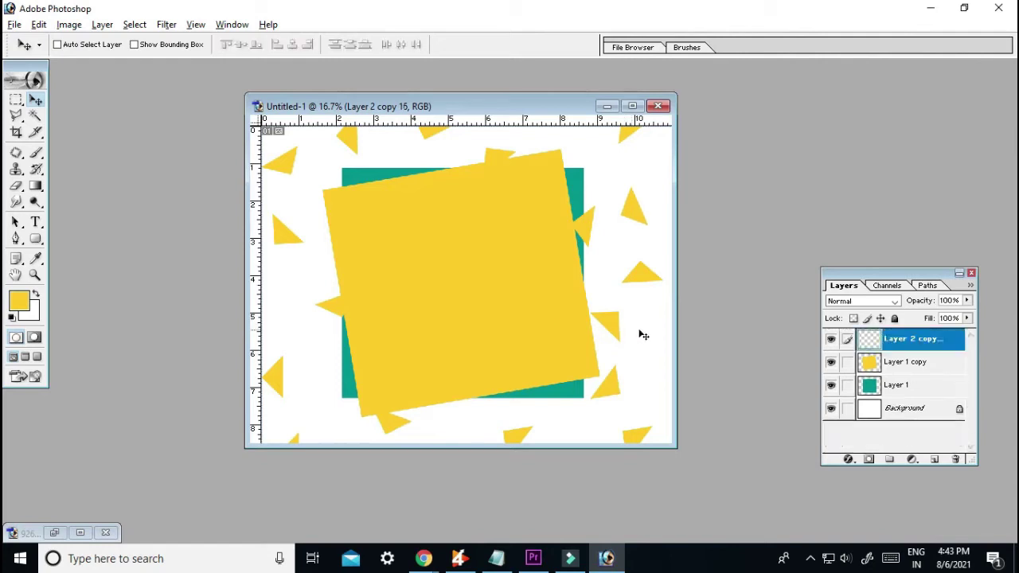
# Duplicate the merged triangle layer, rotate the copy about -36.5° and shift it up so its triangles spread between the originals
pyautogui.moveTo(345, 315); pyautogui.dragTo(427, 317)
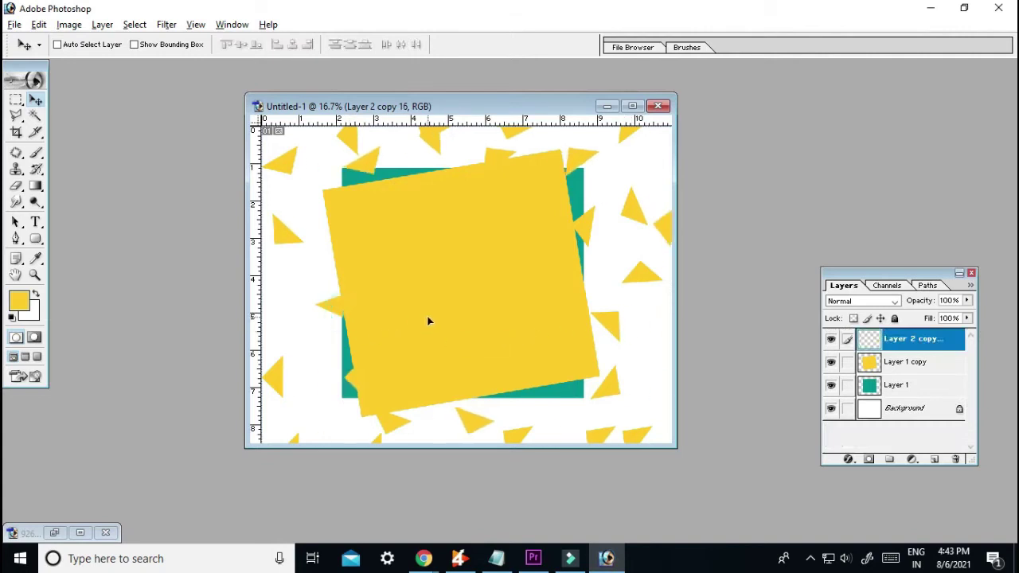
pyautogui.moveTo(548, 243); pyautogui.dragTo(489, 282)
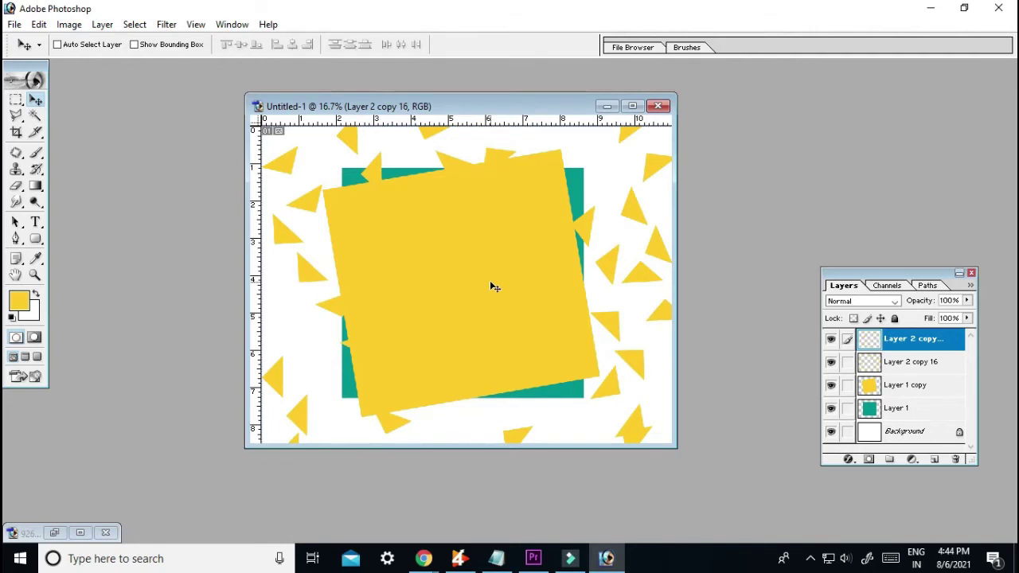
pyautogui.hotkey('ctrl', 't')
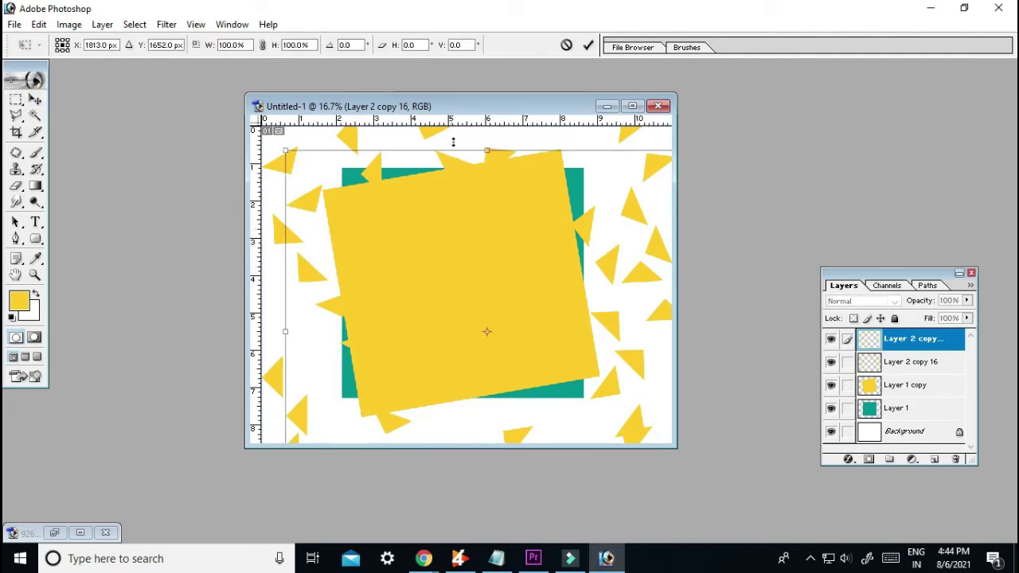
pyautogui.moveTo(454, 141); pyautogui.dragTo(335, 183)
pyautogui.moveTo(461, 301); pyautogui.dragTo(461, 268)
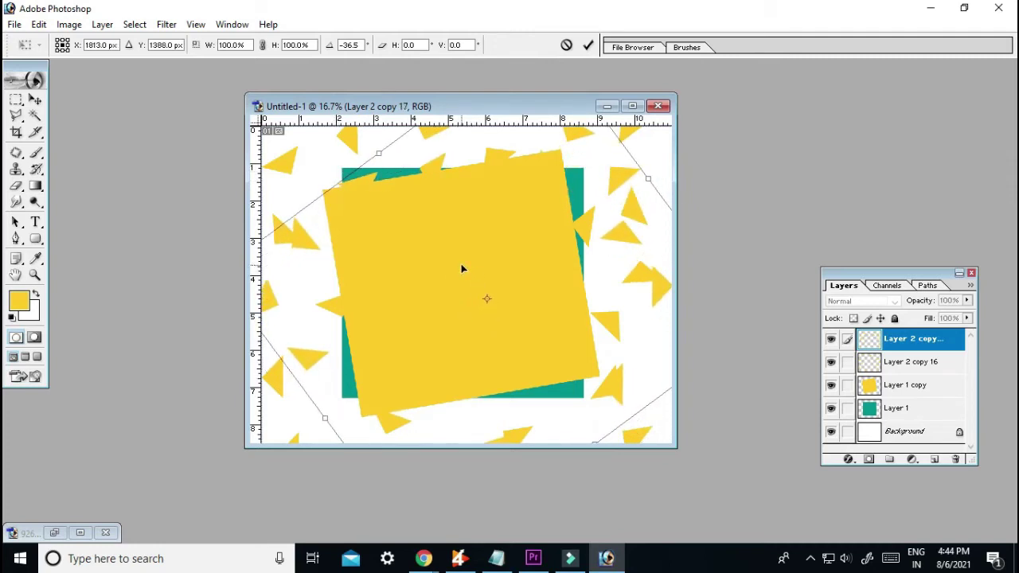
pyautogui.press('Return')
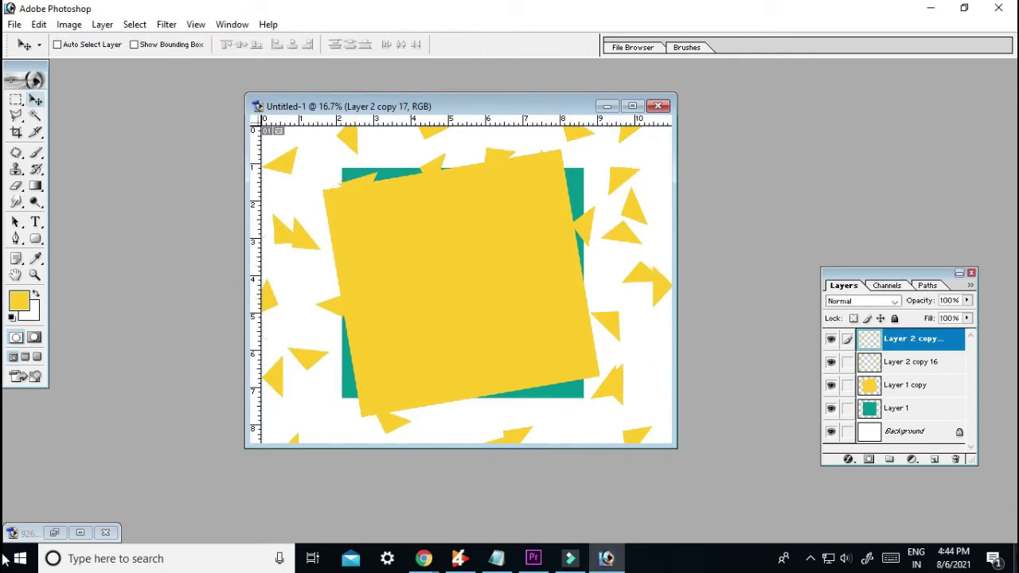
# Load the Layer 2 copy 17 transparency as a new selection
pyautogui.hotkey('alt', 's')
pyautogui.press('l')
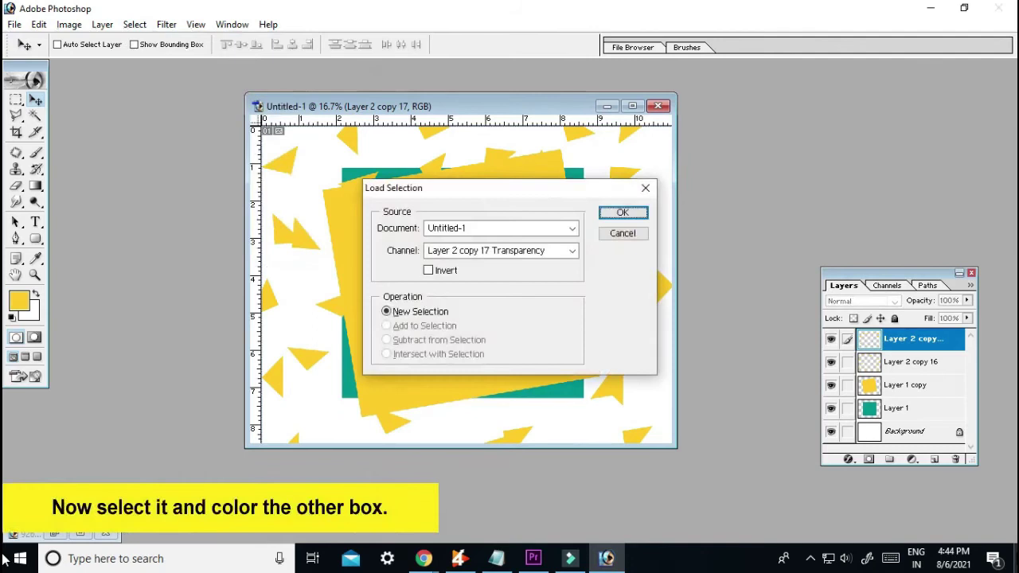
pyautogui.press('Return')
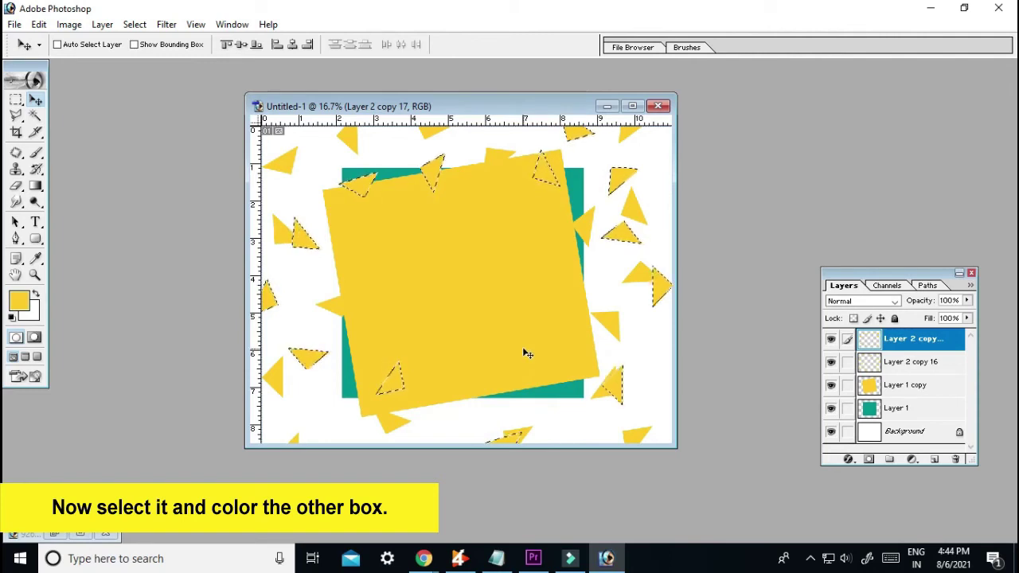
# Fill the selected triangles with teal sampled from the lower square, and rotate and shift their layer to a different angle
pyautogui.press('i')
pyautogui.click(406, 170)
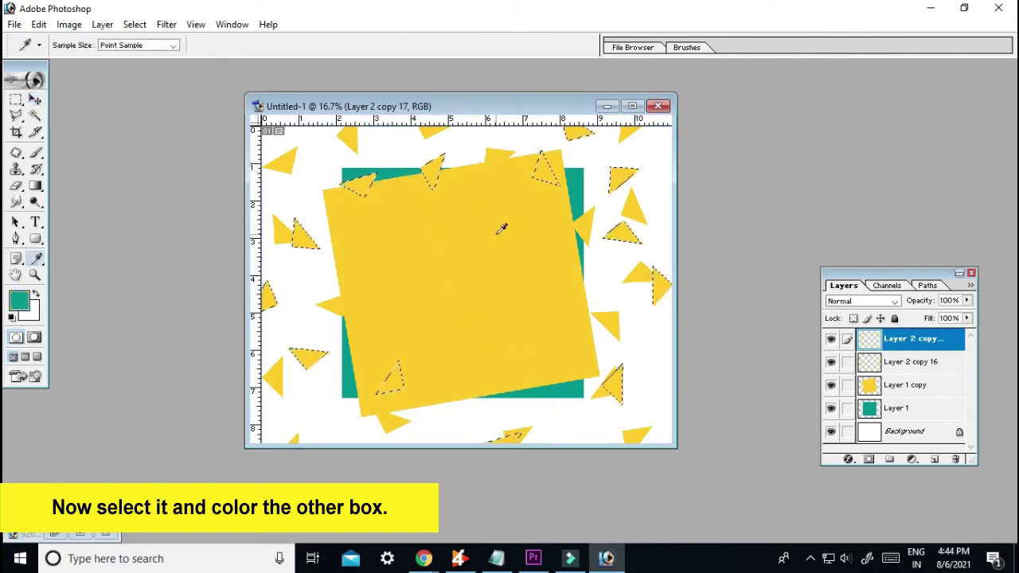
pyautogui.hotkey('alt', 'e')
pyautogui.press('l')
pyautogui.press('Return')
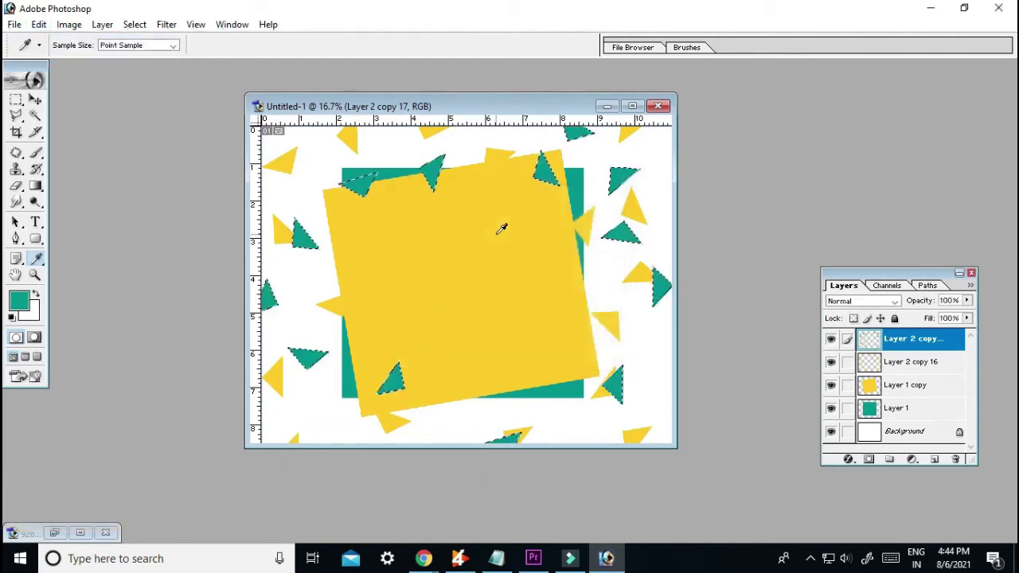
pyautogui.hotkey('ctrl', 'd')
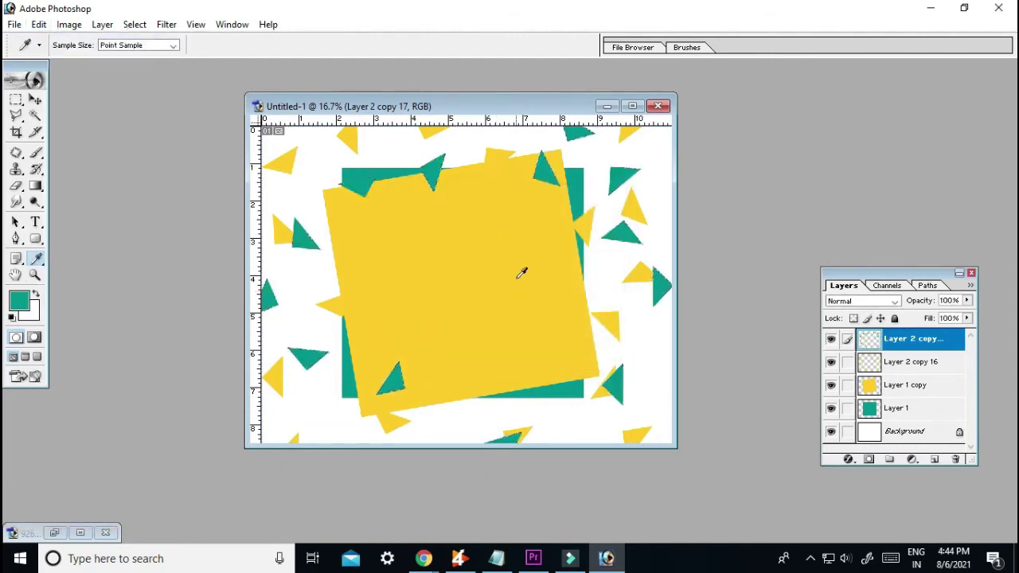
pyautogui.press('v')
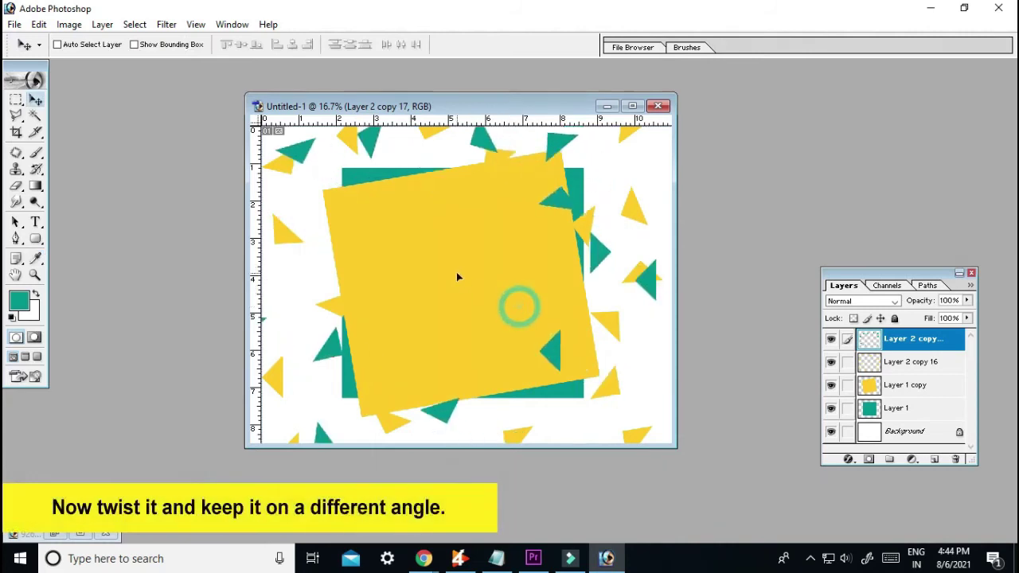
pyautogui.moveTo(437, 288); pyautogui.dragTo(364, 434)
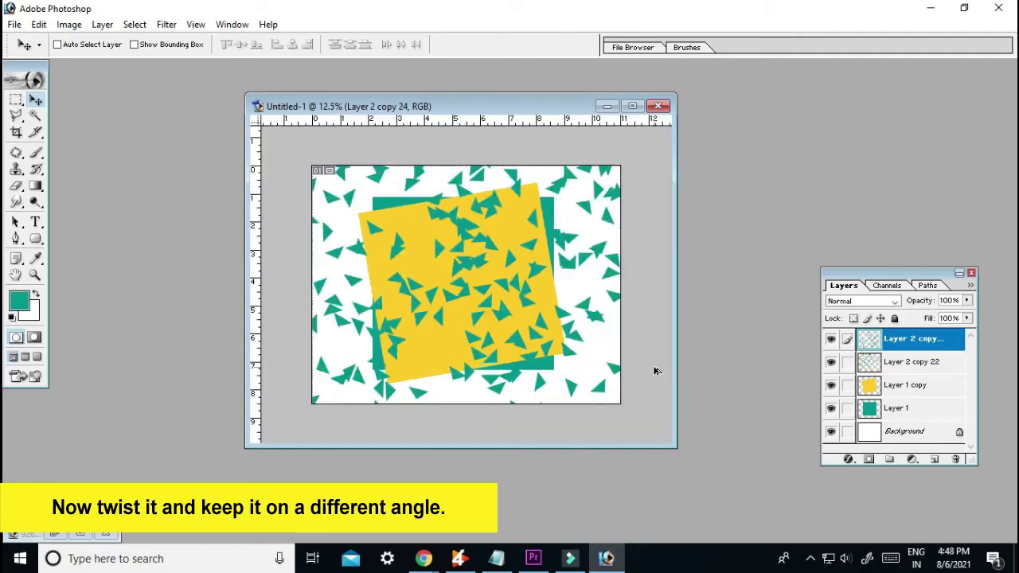
# Load the Layer 2 copy 24 transparency as a new selection and fill those triangles with the yellow sampled from the square
pyautogui.click(134, 24)
pyautogui.click(171, 230)
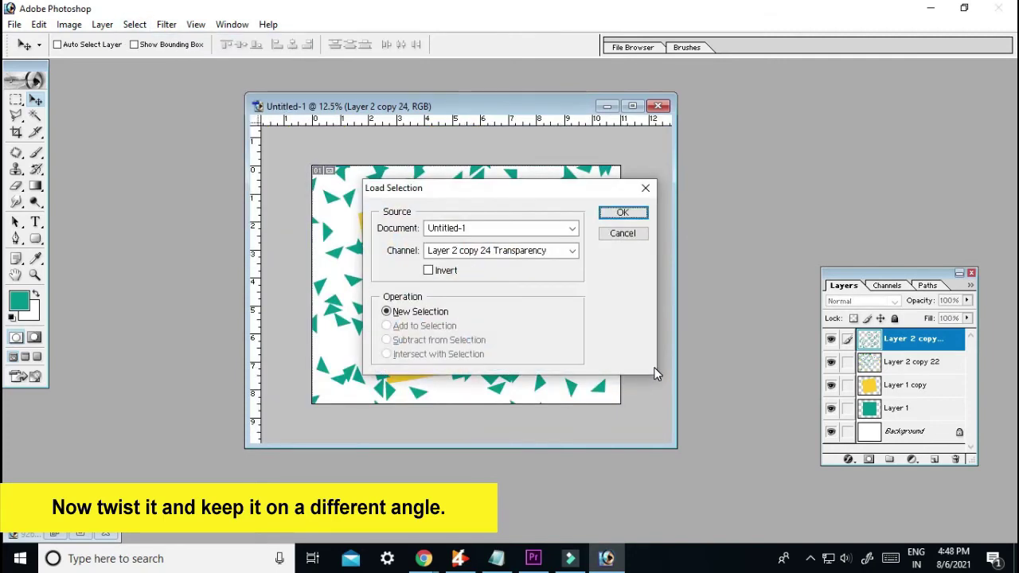
pyautogui.press('Return')
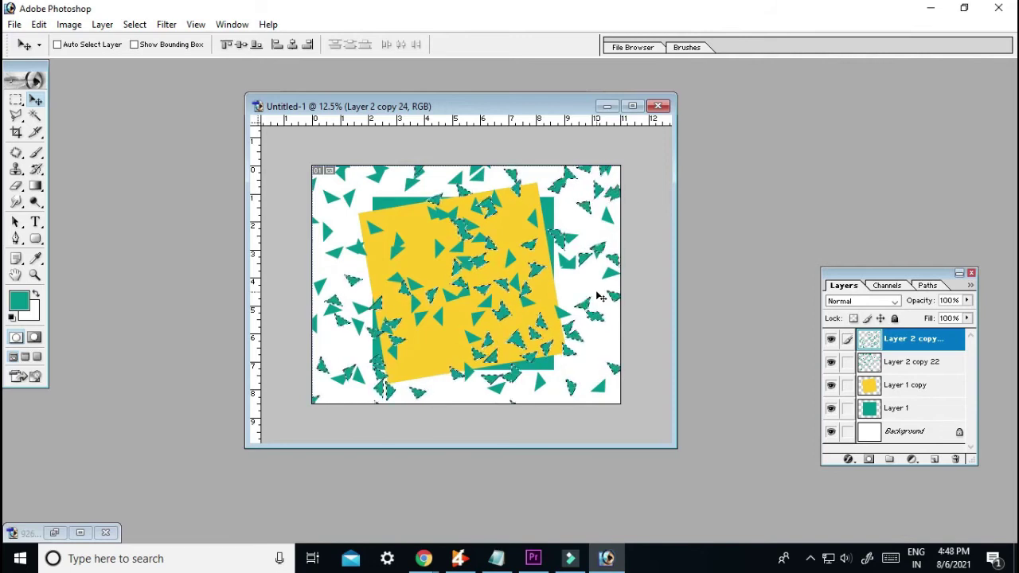
pyautogui.press('i')
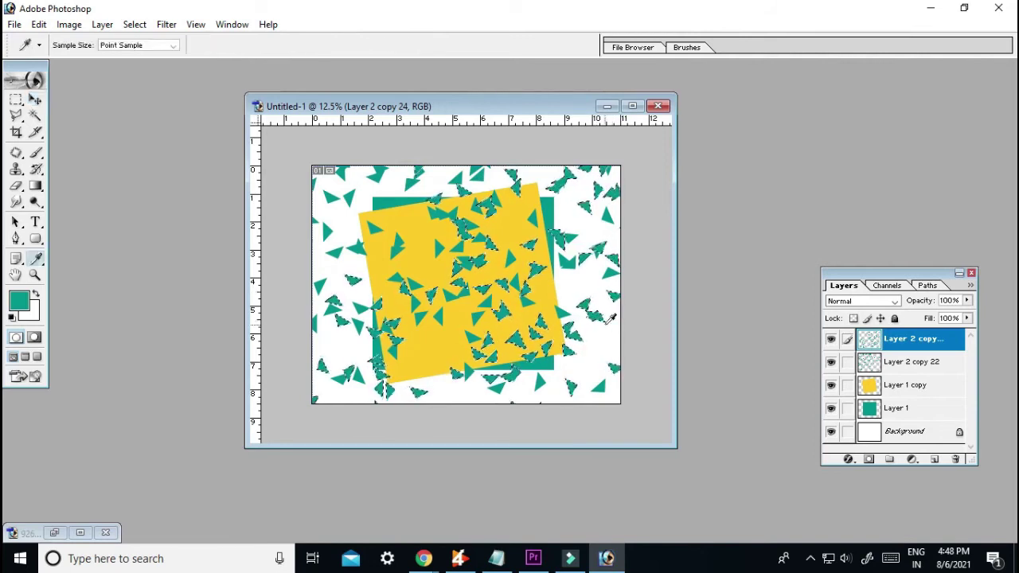
pyautogui.click(402, 220)
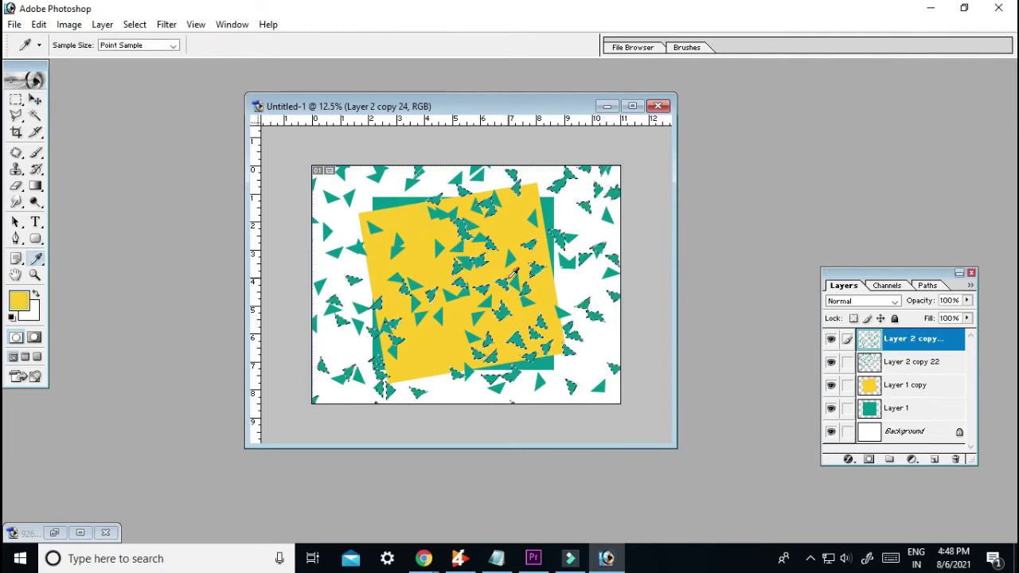
pyautogui.hotkey('alt', 'e')
pyautogui.press('l')
pyautogui.press('Return')
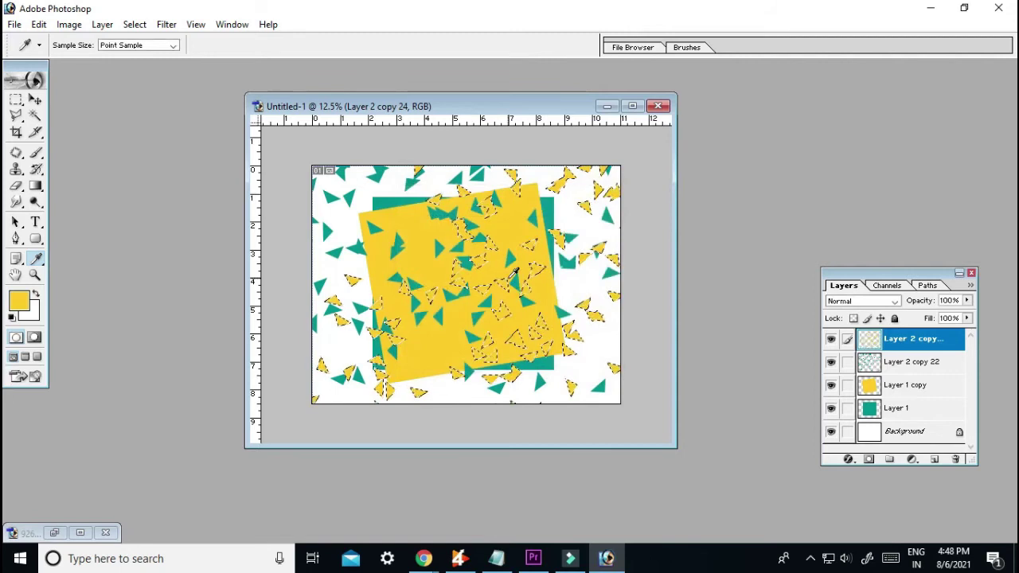
pyautogui.hotkey('ctrl', 'd')
# Duplicate the yellow triangle layer twice, placing the copies so their triangles scatter over the white area around the squares
pyautogui.press('v')
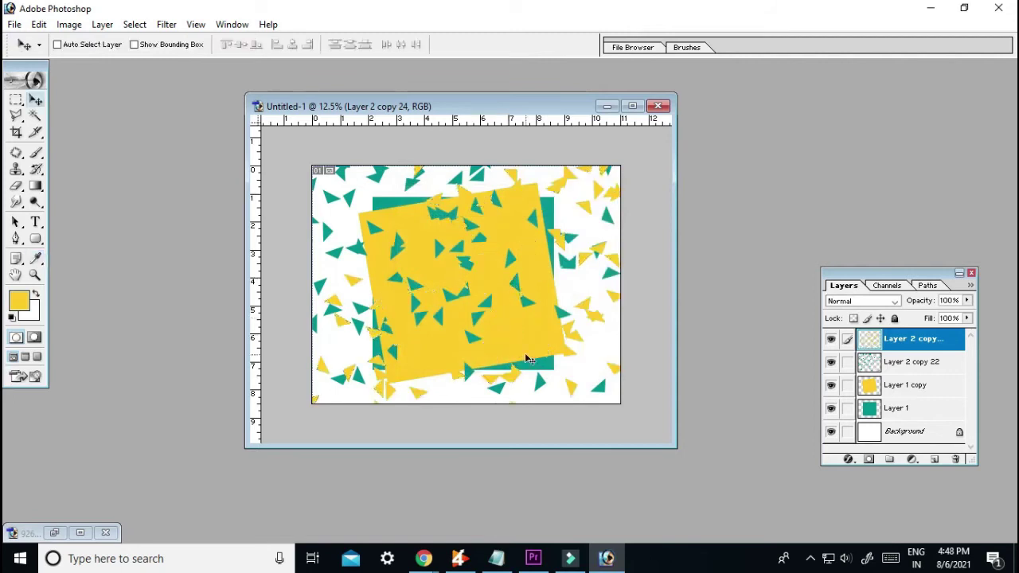
pyautogui.moveTo(538, 368); pyautogui.dragTo(512, 401)
pyautogui.moveTo(487, 264); pyautogui.dragTo(518, 333)
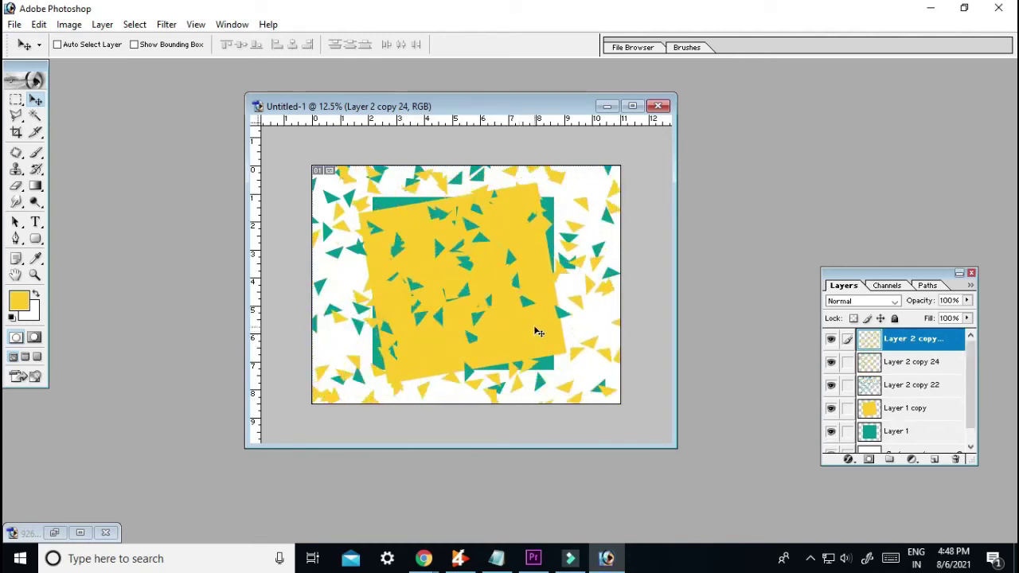
pyautogui.rightClick(341, 320)
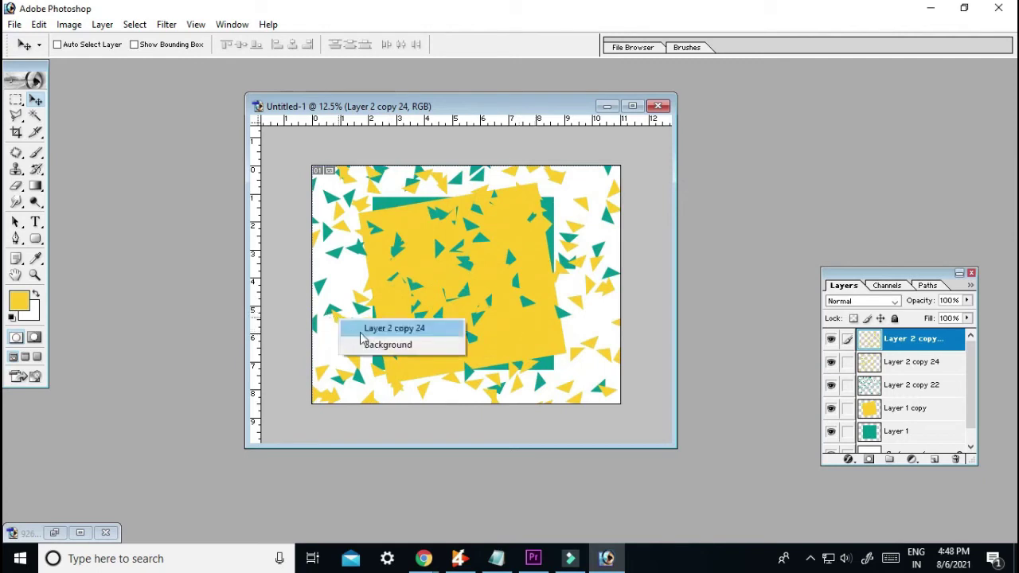
pyautogui.click(371, 336)
pyautogui.moveTo(358, 329); pyautogui.dragTo(325, 321)
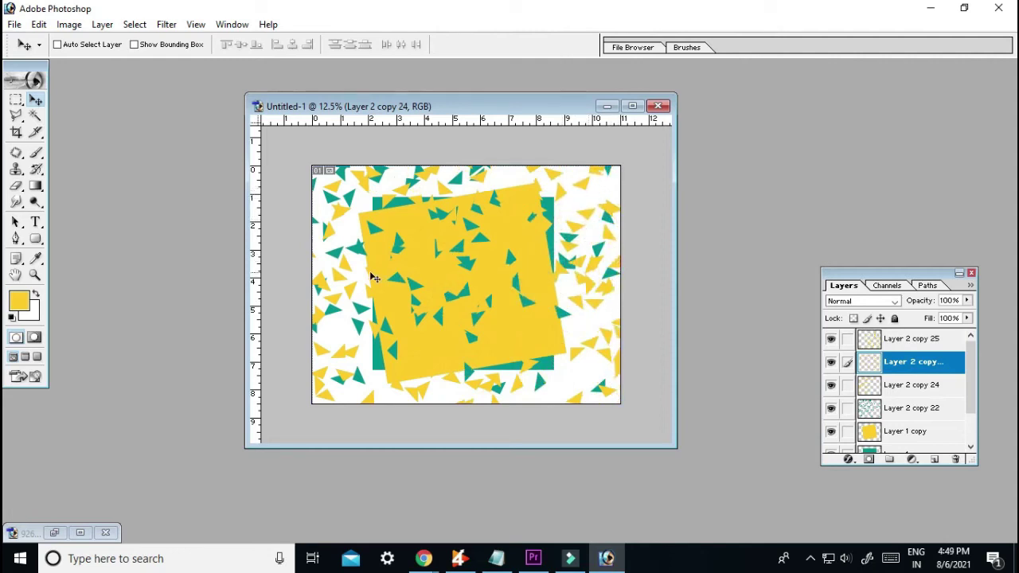
# Link Layer 2 copy 24 and Layer 2 copy 25 to the active yellow triangle copy and merge them into one layer
pyautogui.keyDown('shift'); pyautogui.rightClick(340, 274); pyautogui.keyUp('shift')
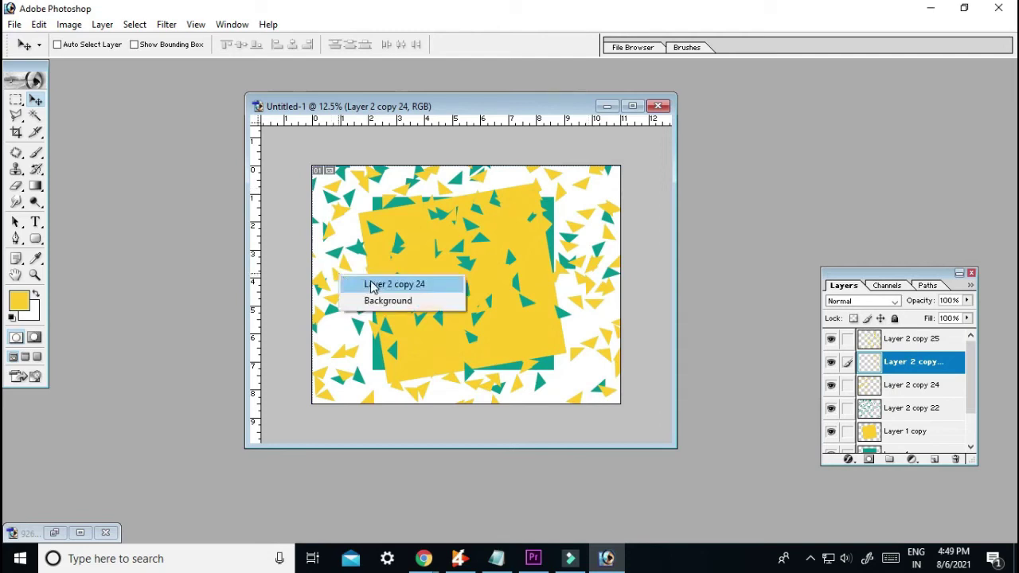
pyautogui.keyDown('shift'); pyautogui.click(371, 284); pyautogui.keyUp('shift')
pyautogui.moveTo(372, 289); pyautogui.dragTo(363, 336)
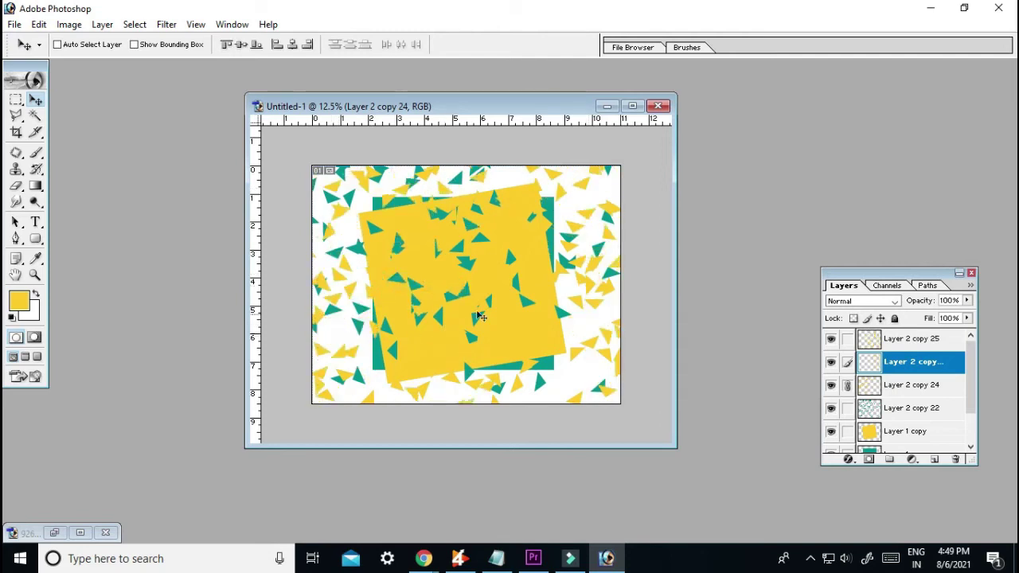
pyautogui.keyDown('shift'); pyautogui.rightClick(516, 388); pyautogui.keyUp('shift')
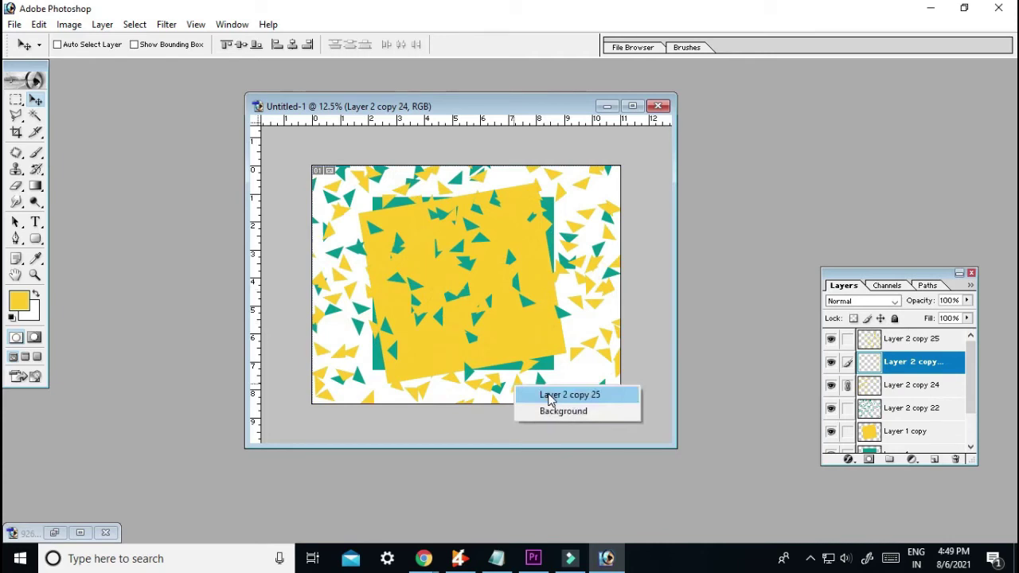
pyautogui.keyDown('shift'); pyautogui.click(550, 391); pyautogui.keyUp('shift')
pyautogui.moveTo(539, 398); pyautogui.dragTo(535, 340)
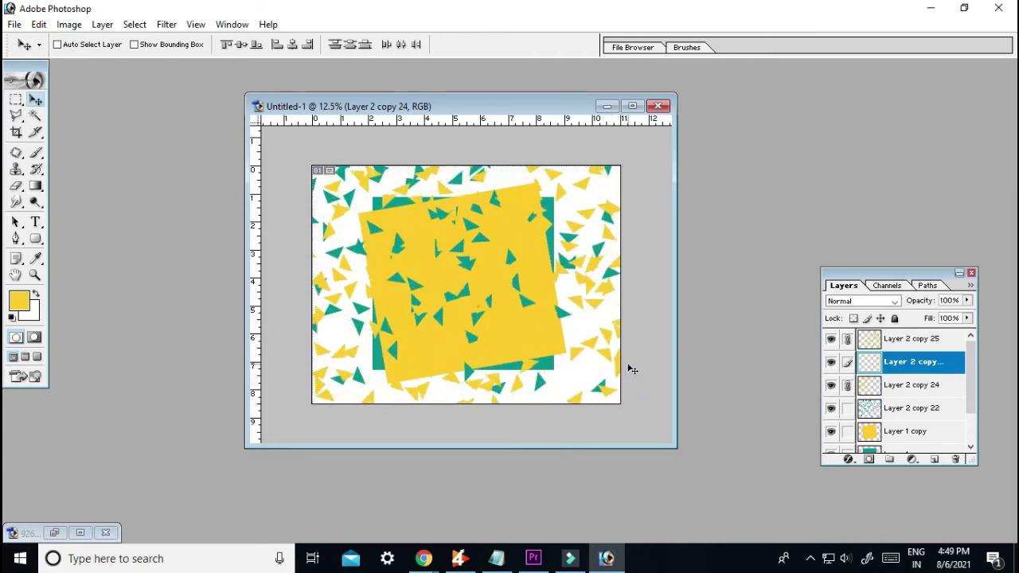
pyautogui.click(510, 333)
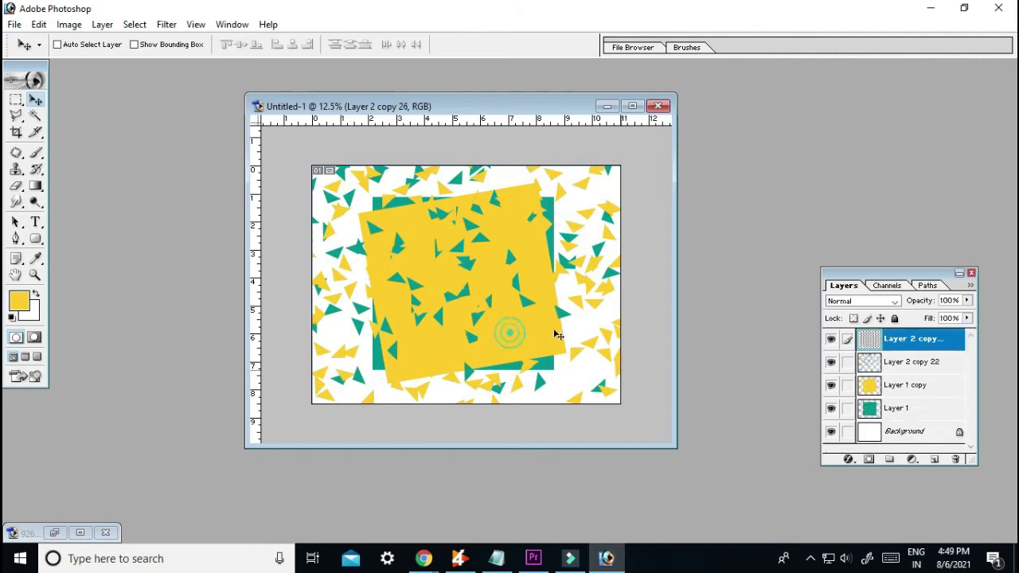
# Reposition the merged yellow triangles and duplicate the teal triangle layer, Layer 2 copy 22, offsetting the copy to fill gaps
pyautogui.moveTo(478, 278)
pyautogui.mouseDown()
pyautogui.moveTo(499, 304)
pyautogui.moveTo(482, 273)
pyautogui.mouseUp()
pyautogui.rightClick(572, 241)
pyautogui.click(594, 246)
pyautogui.moveTo(561, 254); pyautogui.dragTo(591, 320)
pyautogui.moveTo(496, 314); pyautogui.dragTo(550, 327)
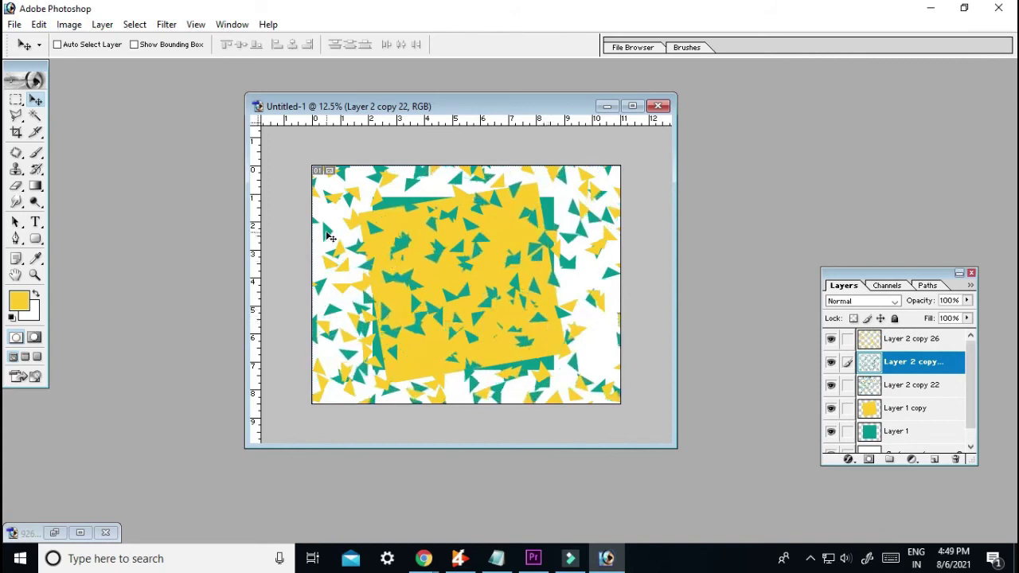
# Link Layer 2 copy 22 to its teal triangle copy and send the copy behind both squares
pyautogui.keyDown('shift'); pyautogui.rightClick(327, 234); pyautogui.keyUp('shift')
pyautogui.click(356, 243)
pyautogui.moveTo(341, 234); pyautogui.dragTo(516, 304)
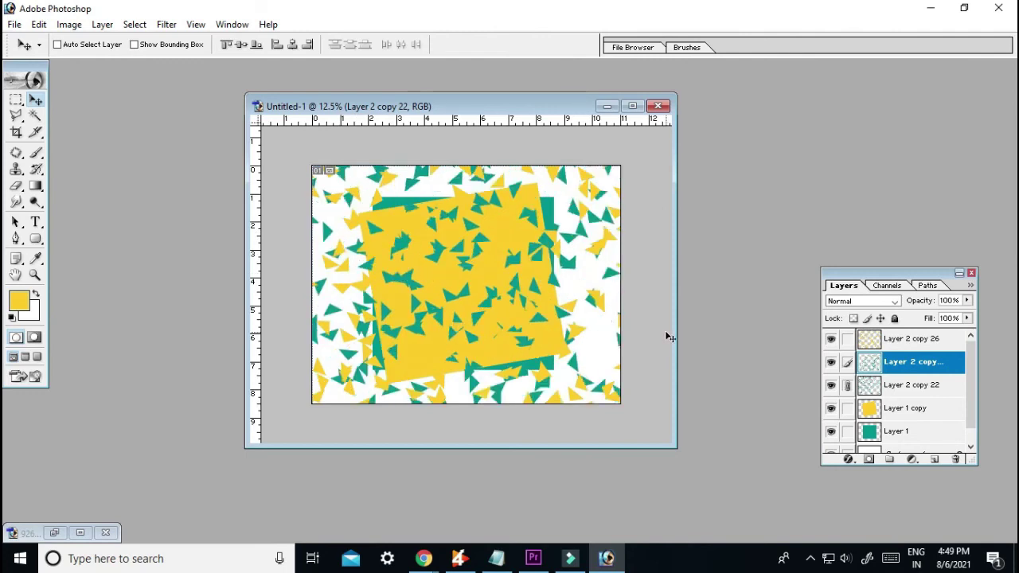
pyautogui.hotkey('ctrl', '[')
pyautogui.hotkey('ctrl', '[')
pyautogui.hotkey('ctrl', '[')
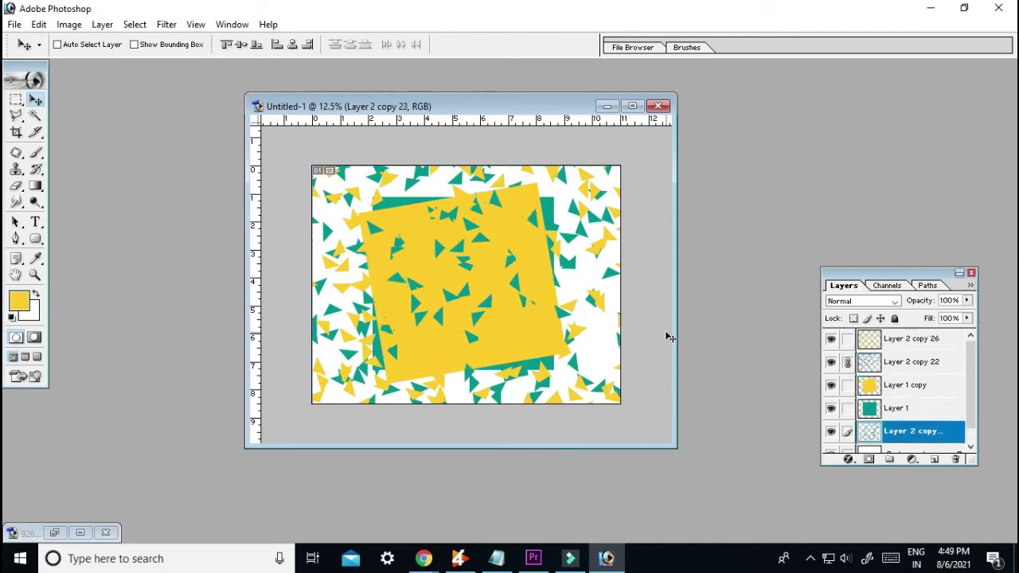
# Send Layer 2 copy 22 behind the yellow square, keeping it above the teal square
pyautogui.rightClick(491, 305)
pyautogui.click(522, 315)
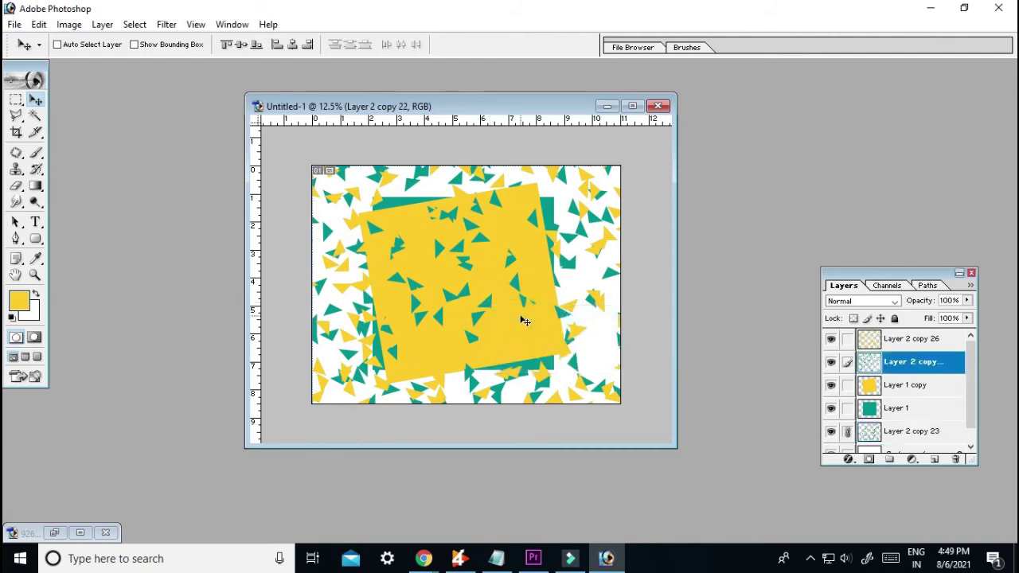
pyautogui.hotkey('ctrl', '[')
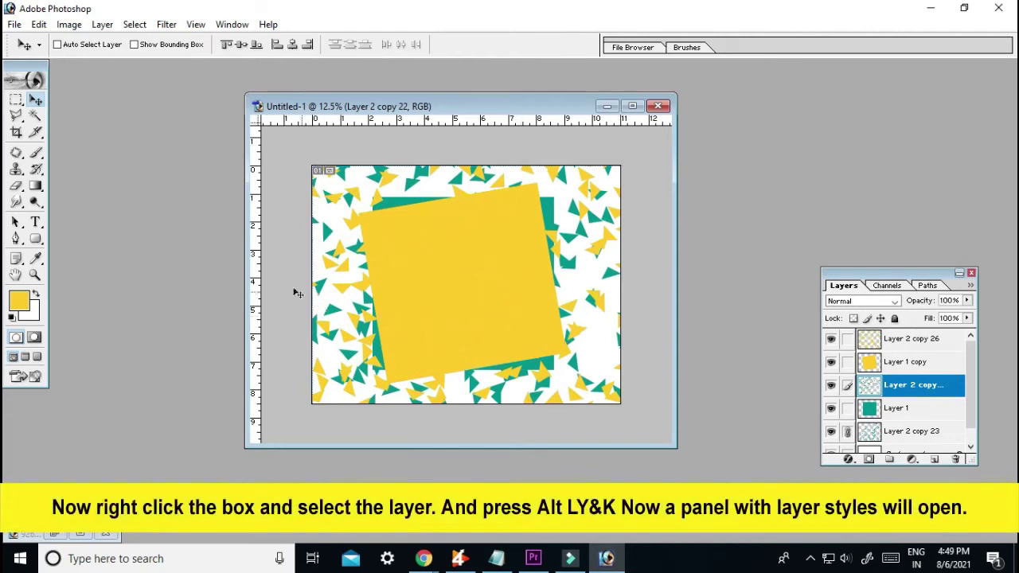
# Reposition the yellow triangle layer, Layer 2 copy 26, so its triangles spread around the edges of the squares
pyautogui.rightClick(356, 291)
pyautogui.click(374, 298)
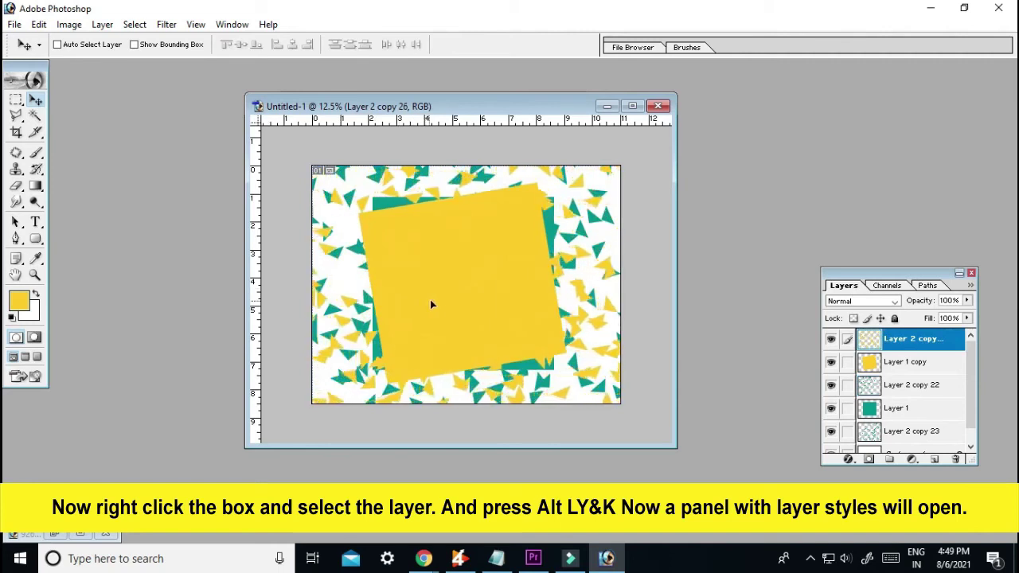
pyautogui.moveTo(419, 262); pyautogui.dragTo(433, 297)
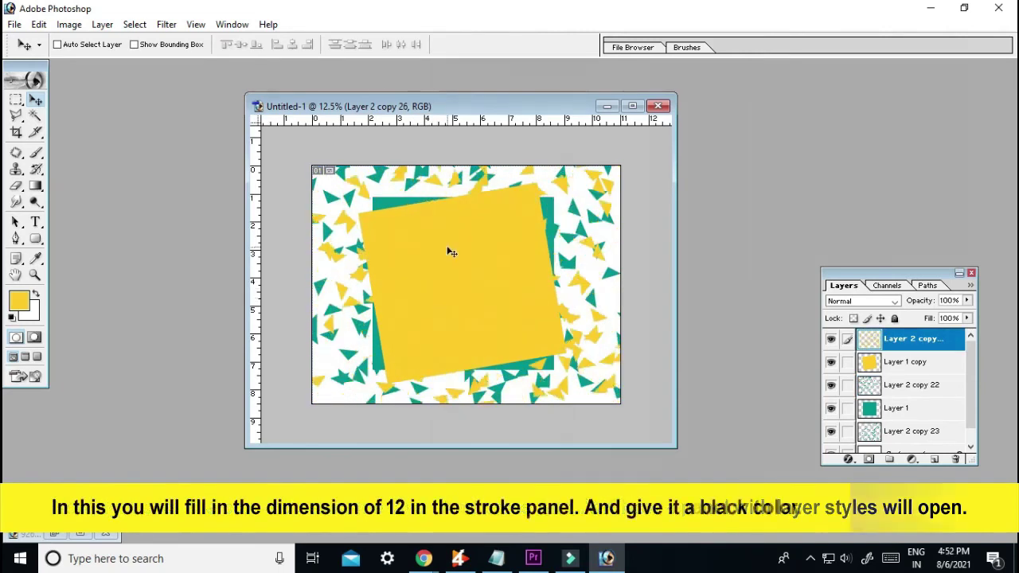
# Add a Stroke layer style to the yellow square, Layer 1 copy, with the stroke color set to black (000000)
pyautogui.rightClick(458, 252)
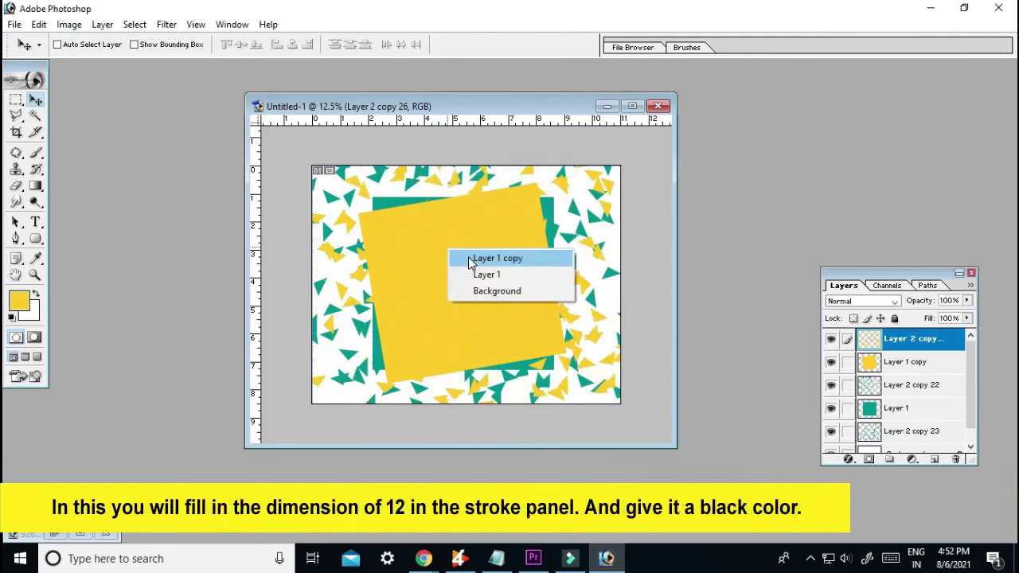
pyautogui.click(471, 260)
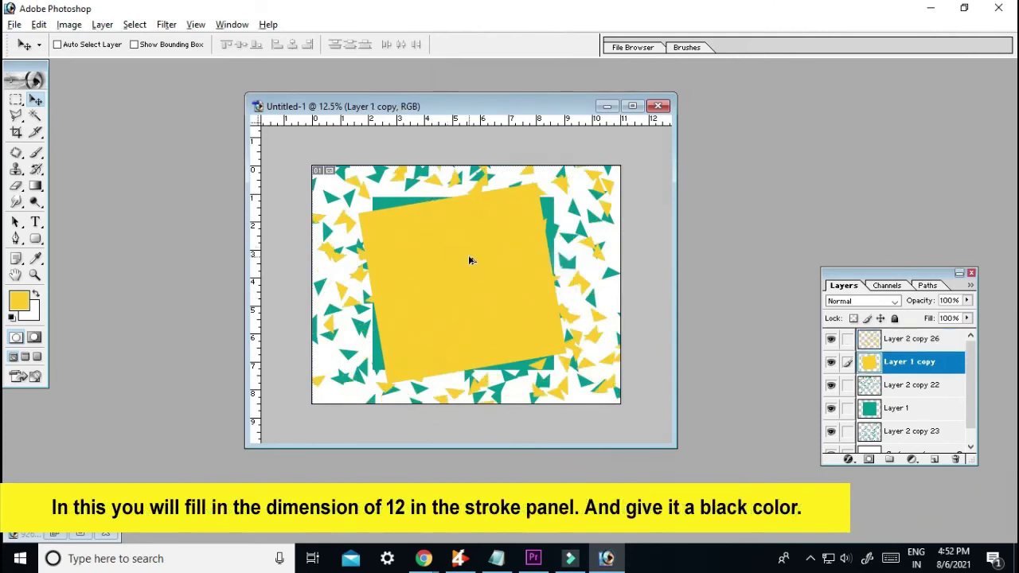
pyautogui.hotkey('alt', 'l')
pyautogui.press('y')
pyautogui.press('k')
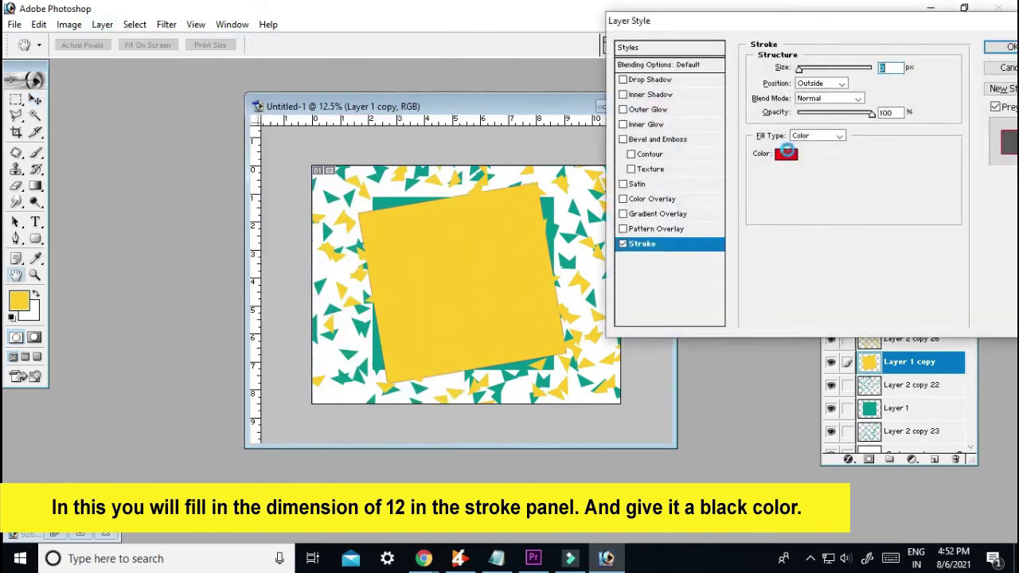
pyautogui.click(786, 154)
pyautogui.click(666, 204)
pyautogui.moveTo(667, 205); pyautogui.dragTo(554, 266)
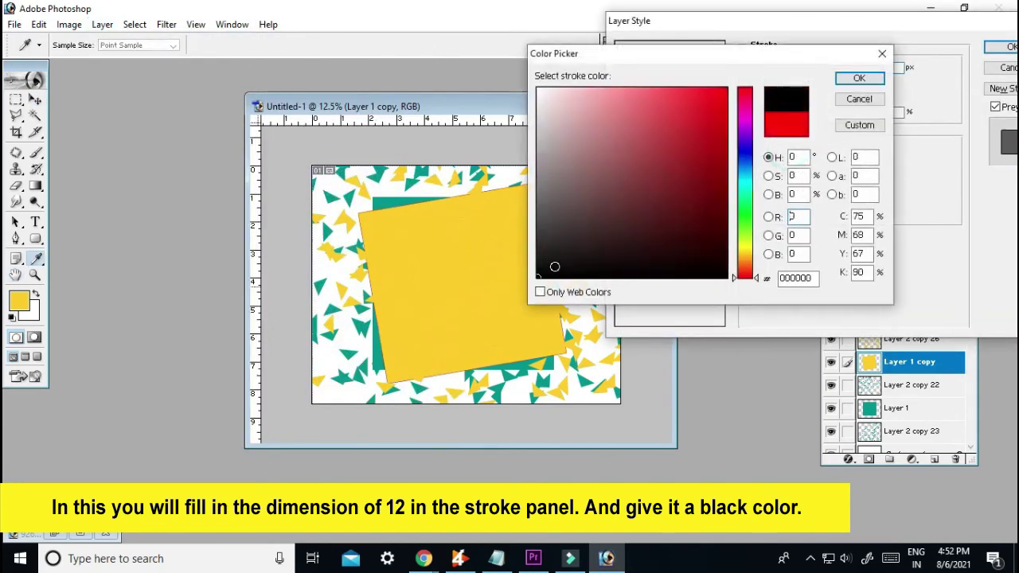
pyautogui.click(859, 77)
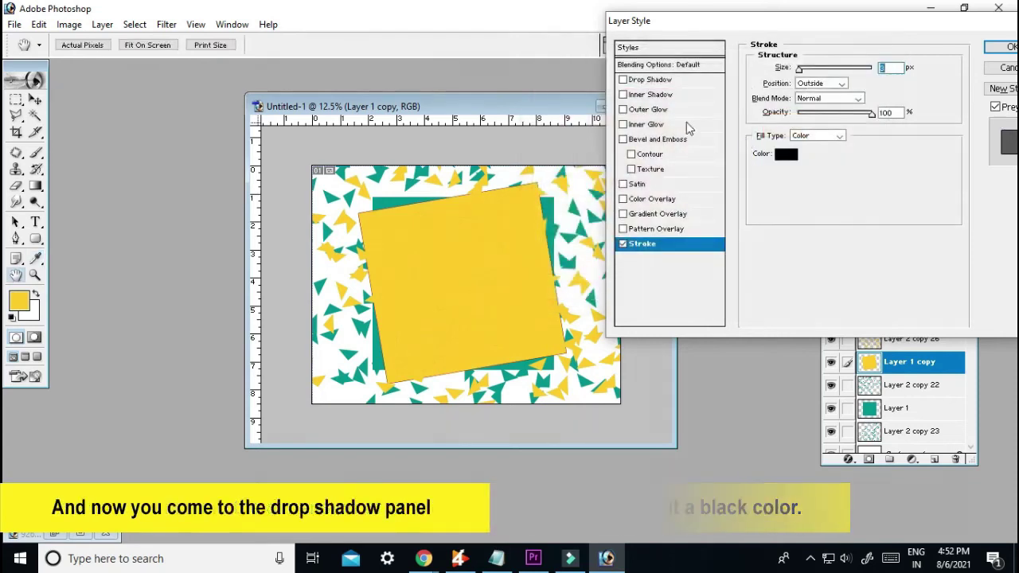
# Add a drop shadow to the yellow square with distance 0 px, spread 29% and size 87 px
pyautogui.click(653, 80)
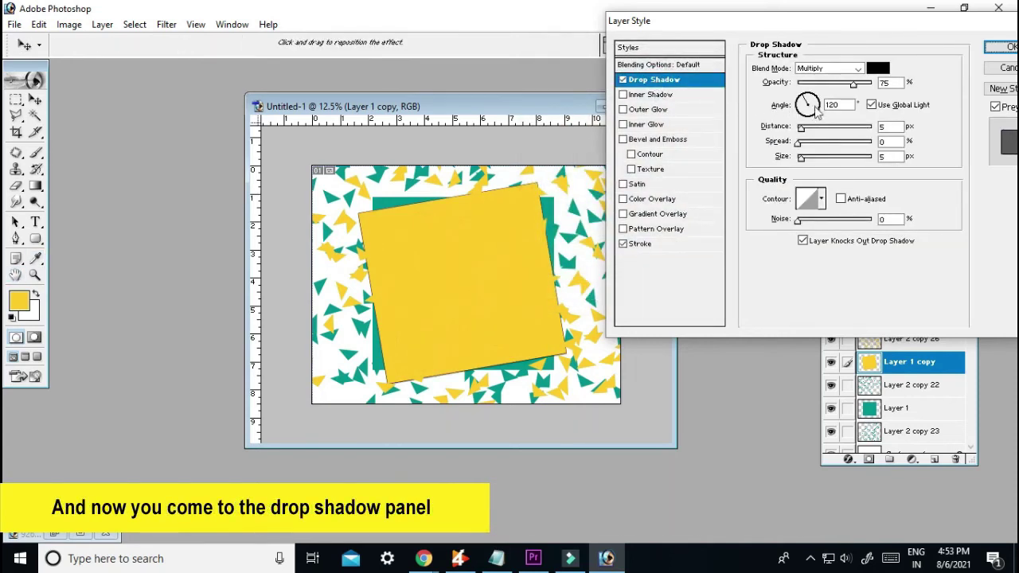
pyautogui.click(803, 127)
pyautogui.moveTo(804, 129); pyautogui.dragTo(815, 162)
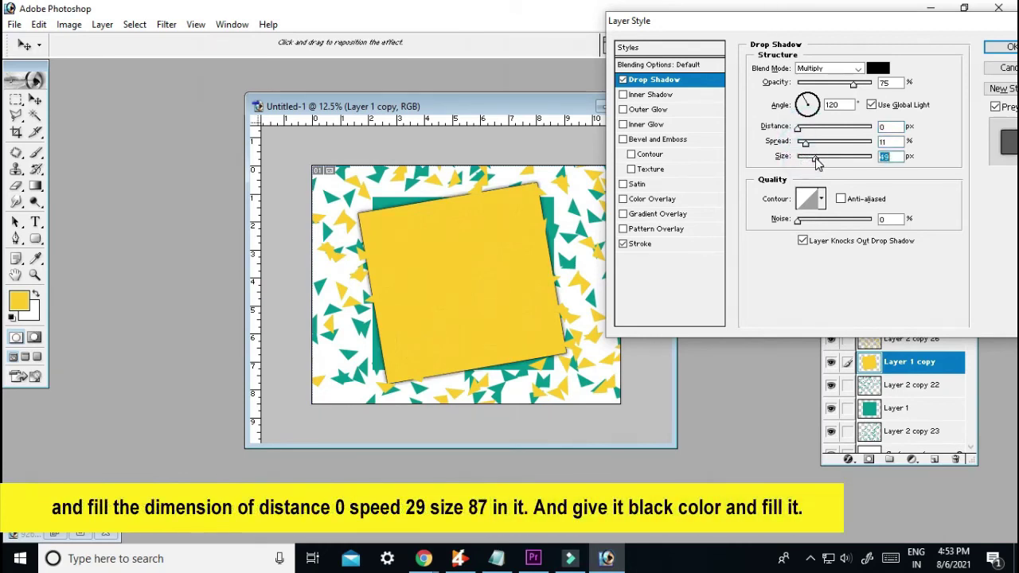
pyautogui.moveTo(805, 143); pyautogui.dragTo(828, 165)
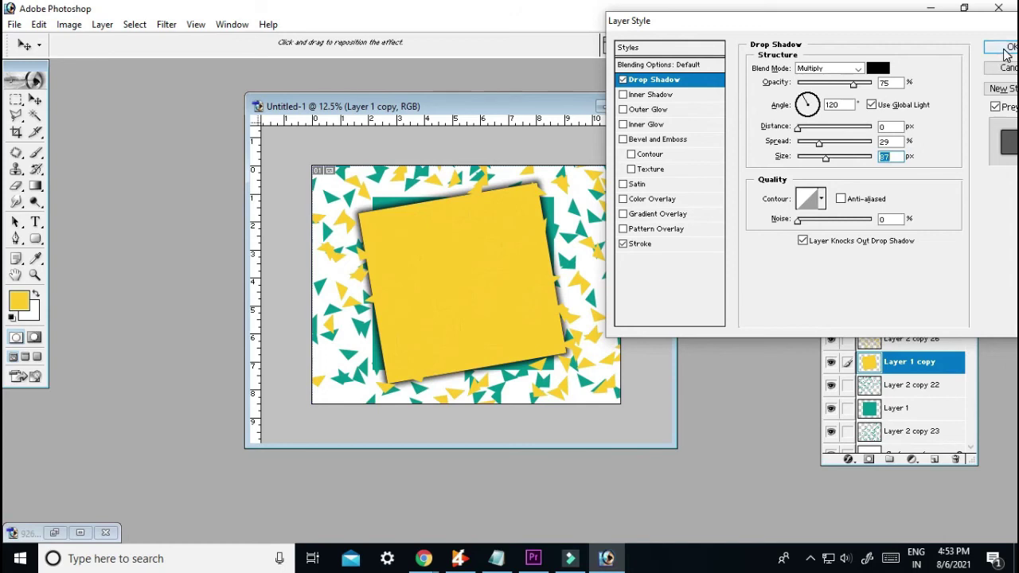
# Set the yellow square's stroke to a size of 12 px with its position set to Inside
pyautogui.click(641, 245)
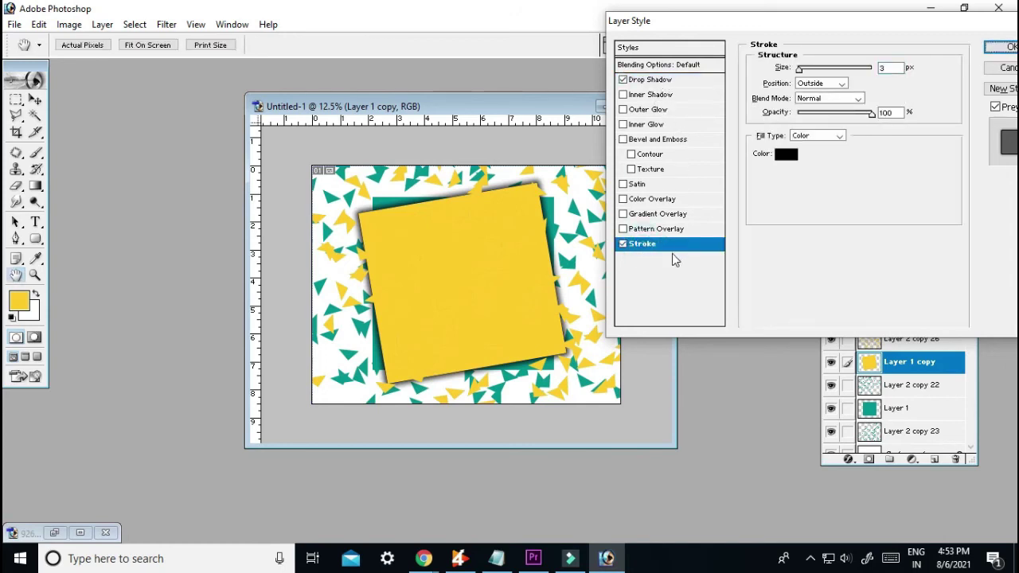
pyautogui.doubleClick(883, 68)
pyautogui.press('Up')
pyautogui.press('Up')
pyautogui.press('Up')
pyautogui.press('Up')
pyautogui.press('Up')
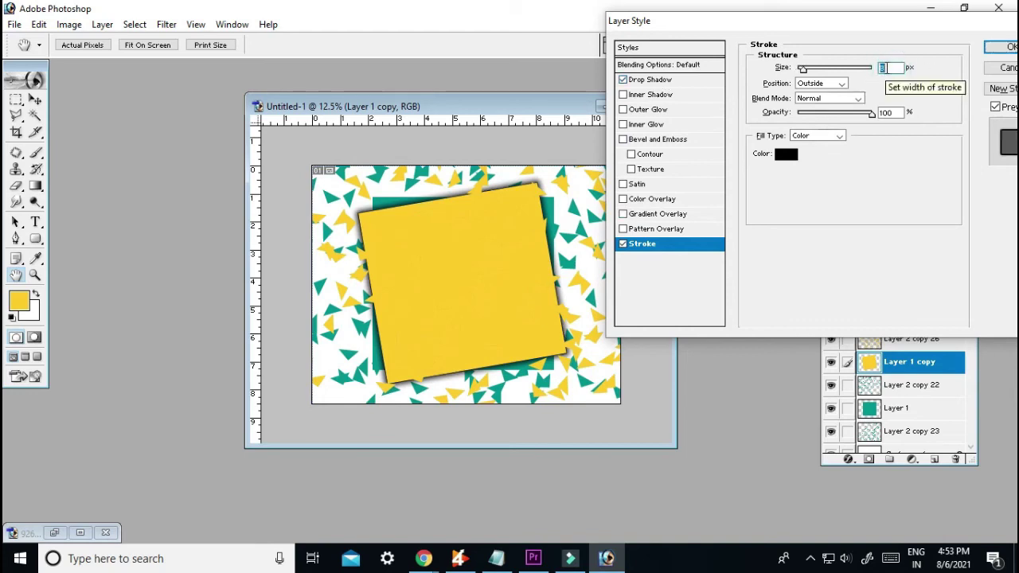
pyautogui.press('Up')
pyautogui.press('Up')
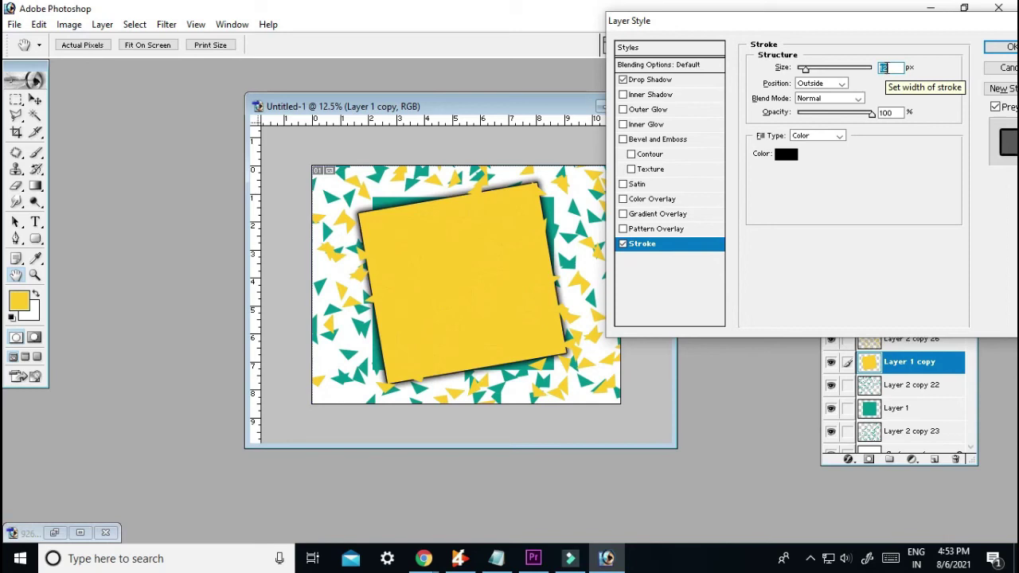
pyautogui.click(820, 83)
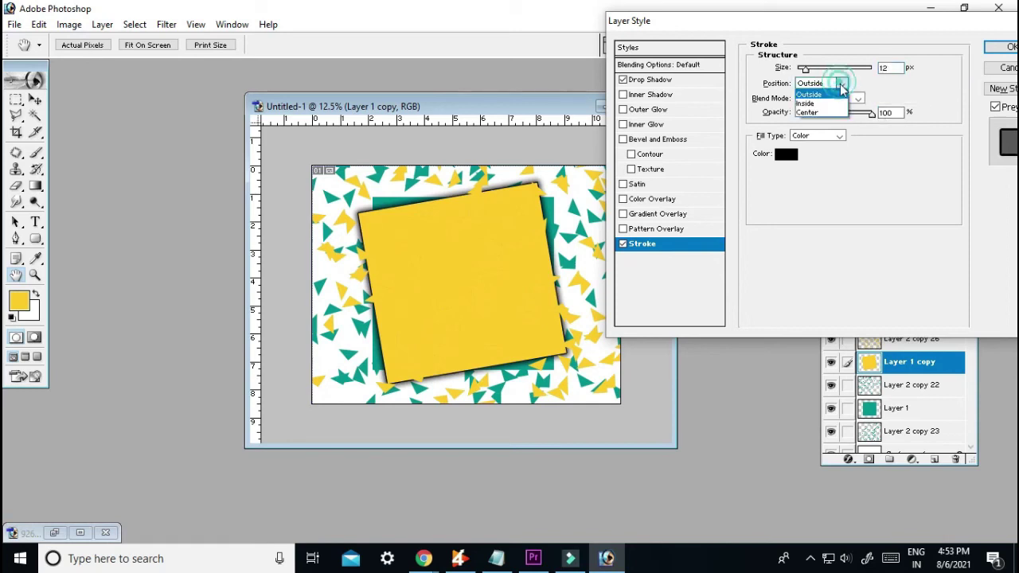
pyautogui.click(823, 104)
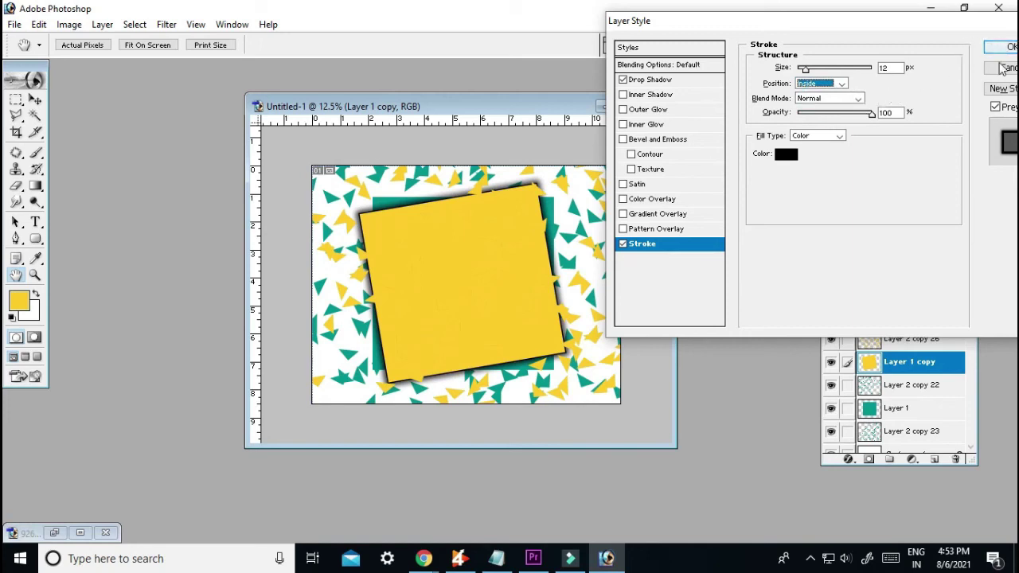
pyautogui.click(847, 561)
pyautogui.scroll(-5, 848, 562)
pyautogui.scroll(2, 849, 562)
pyautogui.click(662, 496)
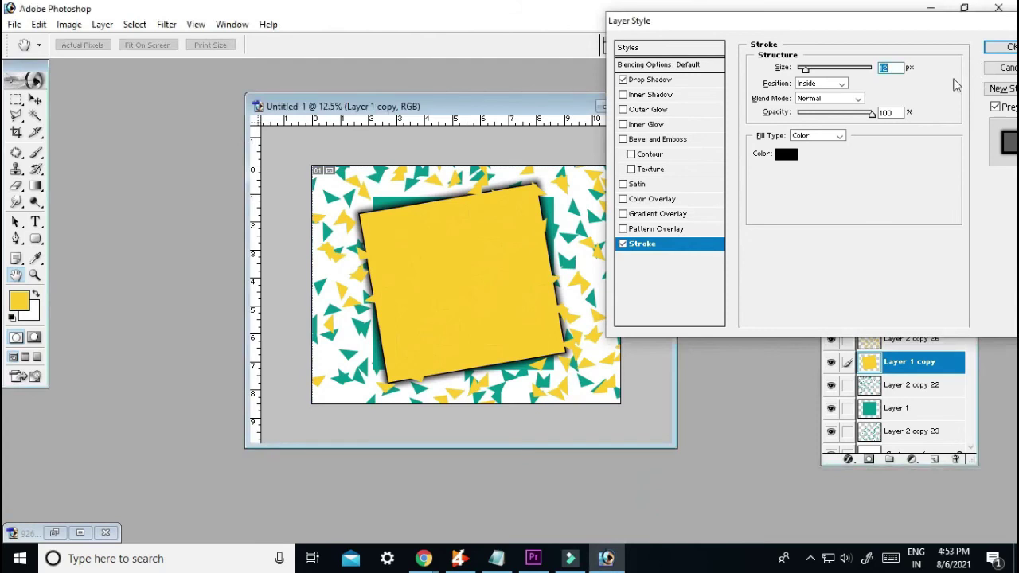
# Review the yellow square's drop shadow settings and apply its layer styles
pyautogui.click(654, 81)
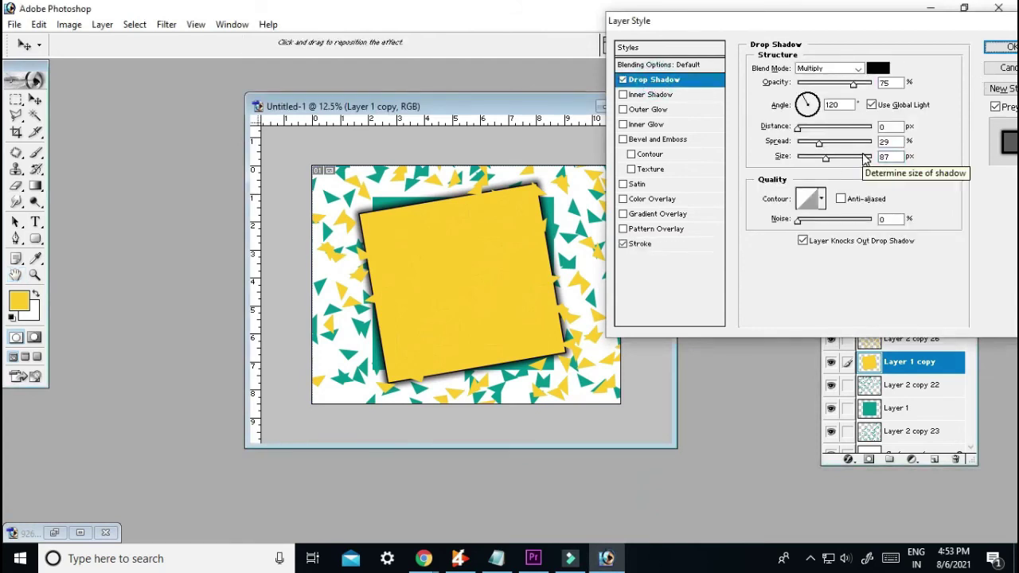
pyautogui.click(999, 48)
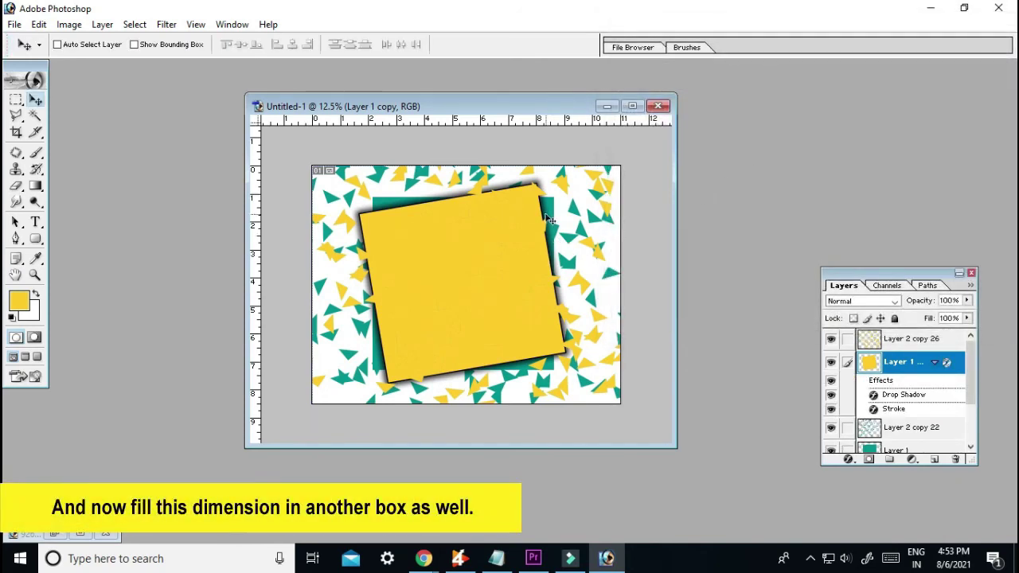
# Add a Stroke layer style to the teal square, Layer 1, with color black (000000) and size 10 px
pyautogui.rightClick(552, 215)
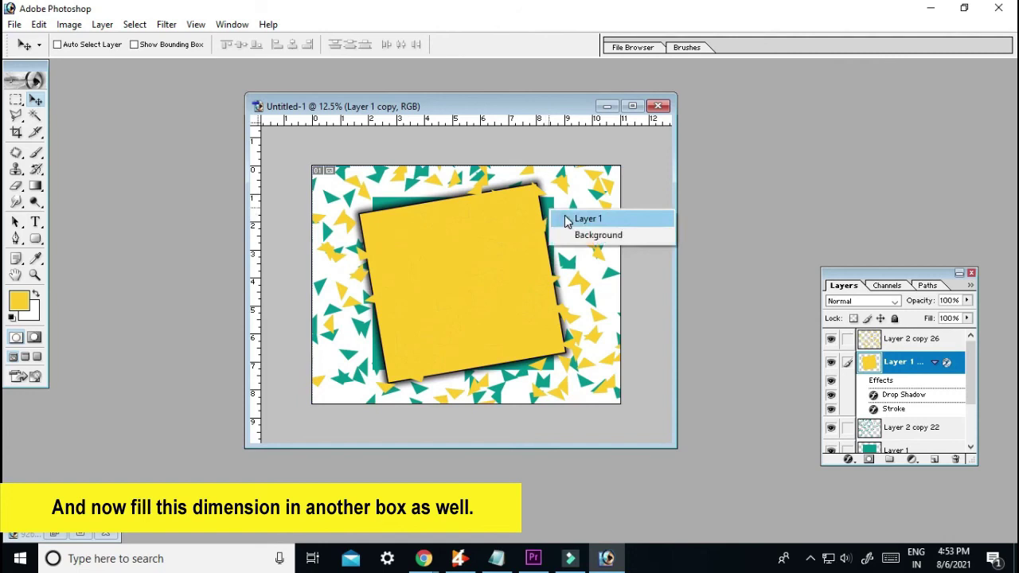
pyautogui.click(569, 219)
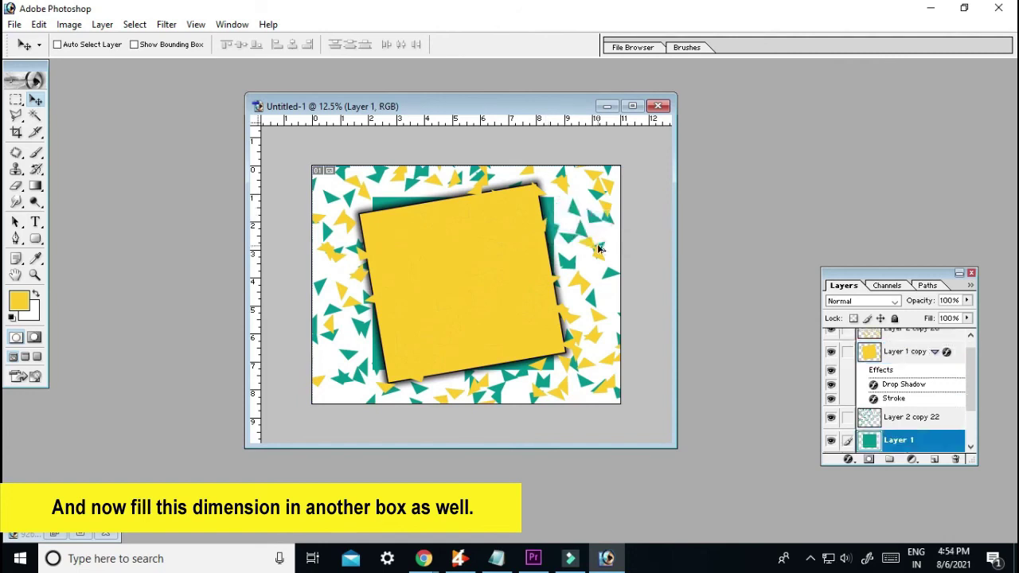
pyautogui.hotkey('ctrl', 'l')
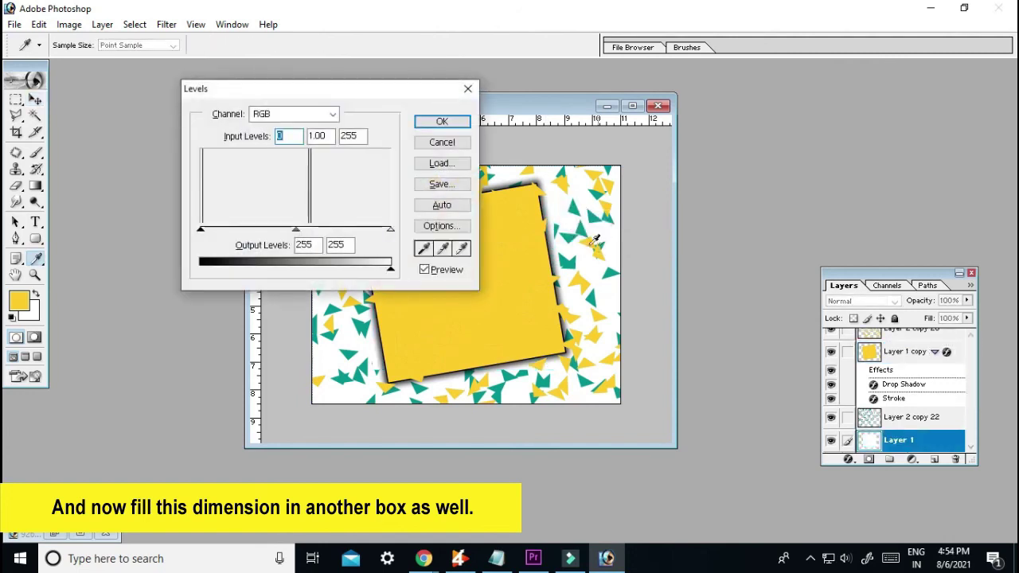
pyautogui.click(442, 142)
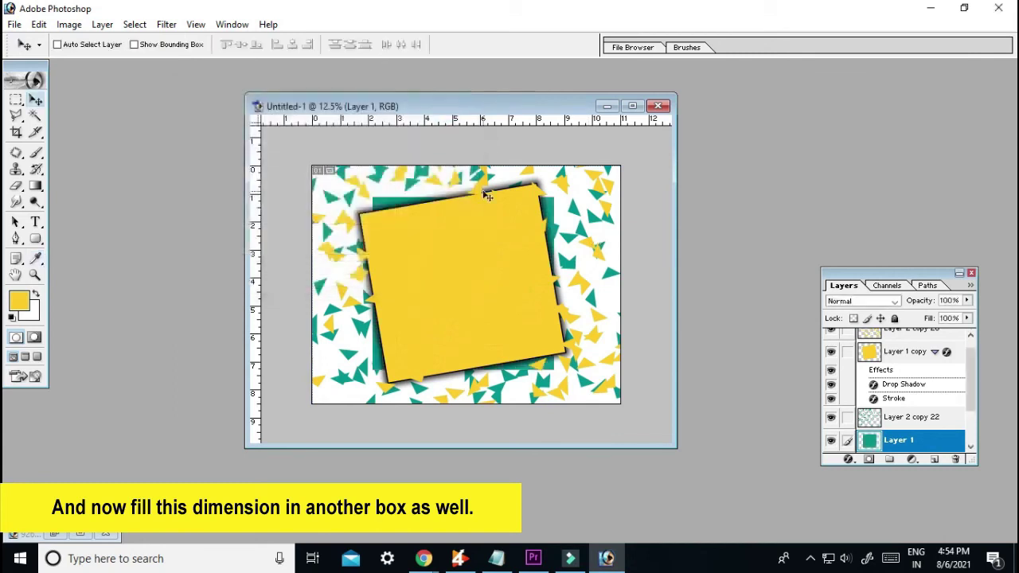
pyautogui.hotkey('alt', 'l')
pyautogui.press('y')
pyautogui.press('Return')
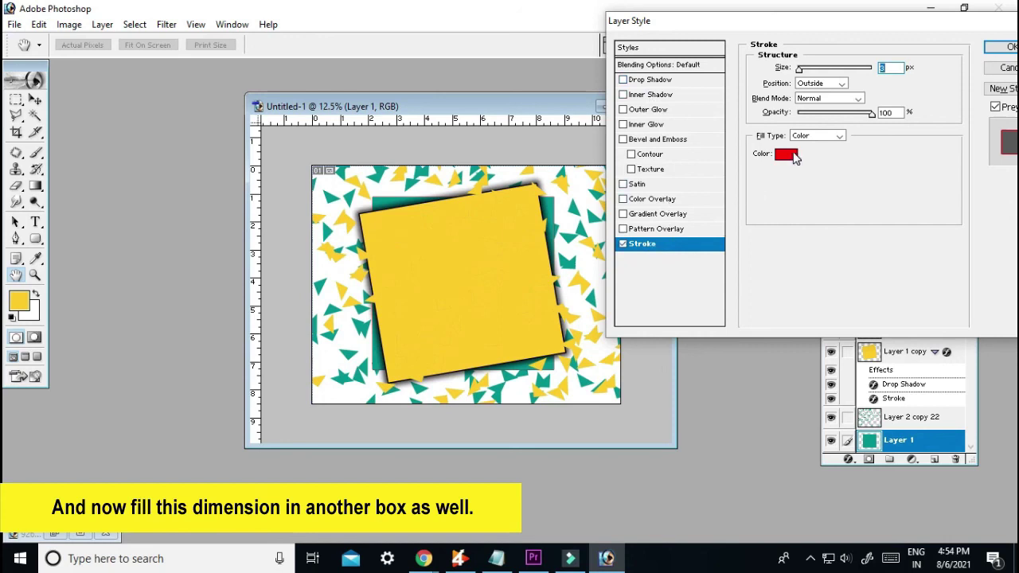
pyautogui.click(795, 157)
pyautogui.moveTo(662, 181); pyautogui.dragTo(483, 296)
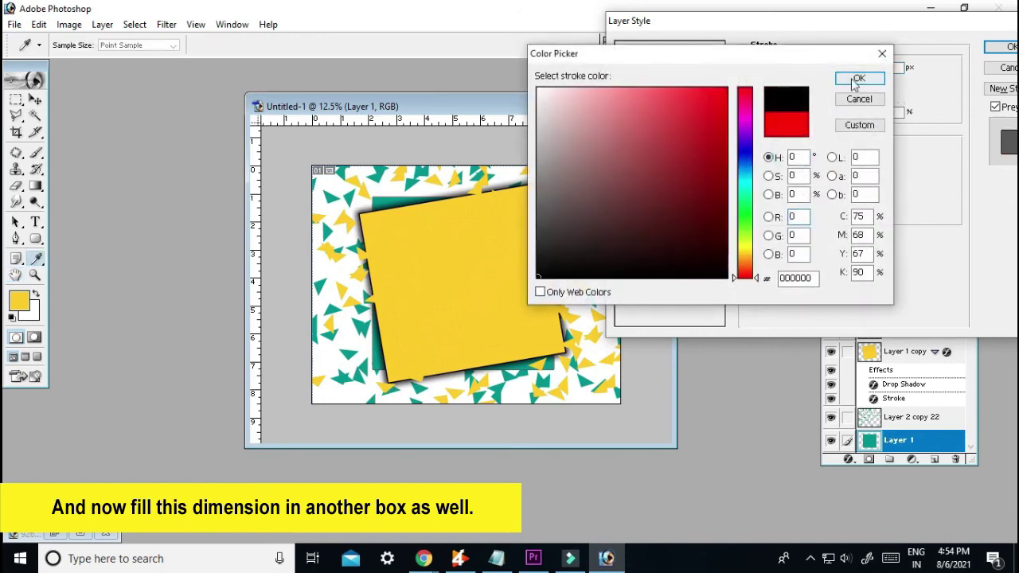
pyautogui.click(855, 80)
pyautogui.doubleClick(883, 68)
pyautogui.write('10')
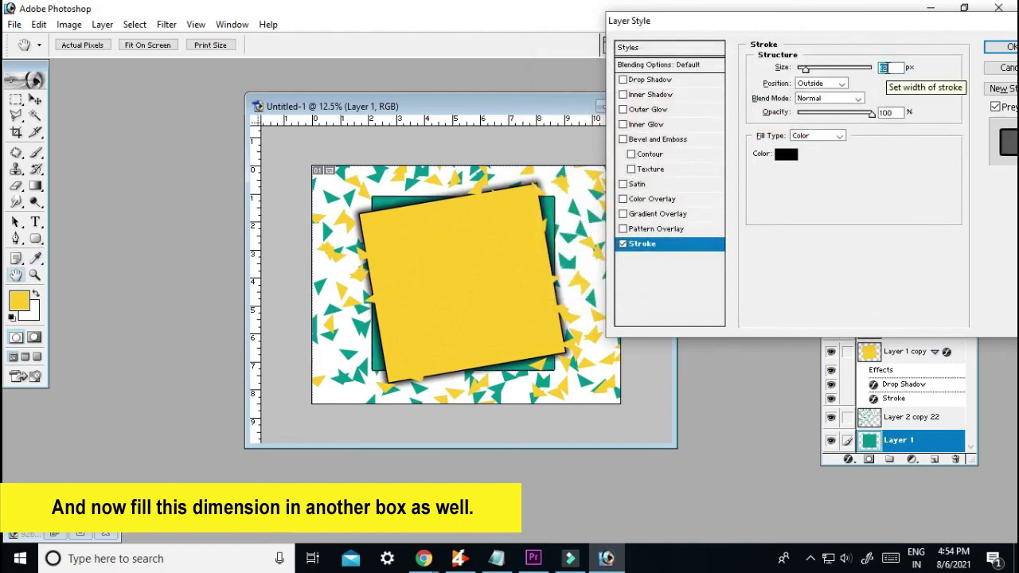
# Add a drop shadow to the teal square with distance 0 px, spread 29% and size 87 px, and apply the styles
pyautogui.click(655, 80)
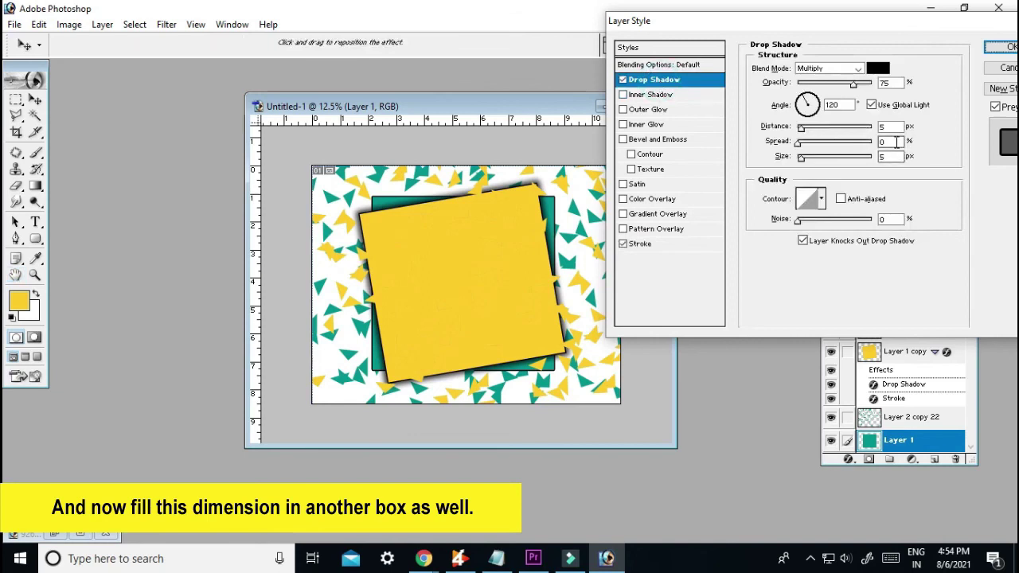
pyautogui.moveTo(890, 142); pyautogui.dragTo(800, 129)
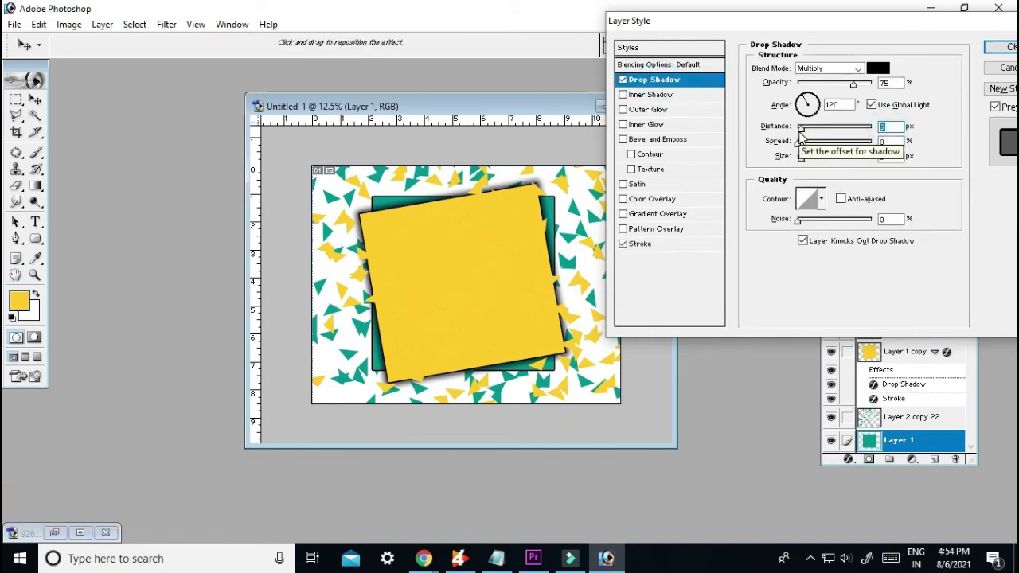
pyautogui.write('0')
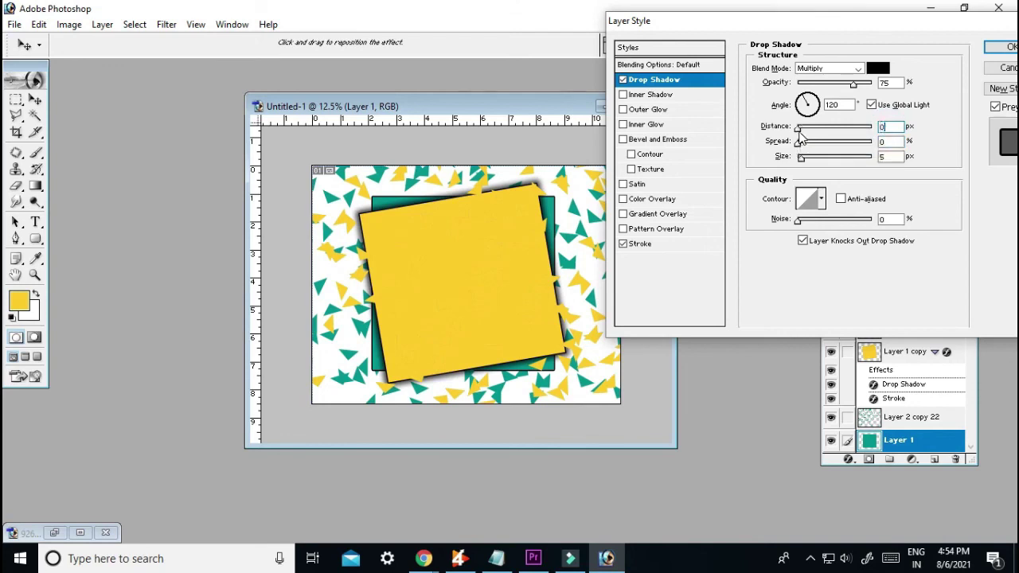
pyautogui.click(890, 141)
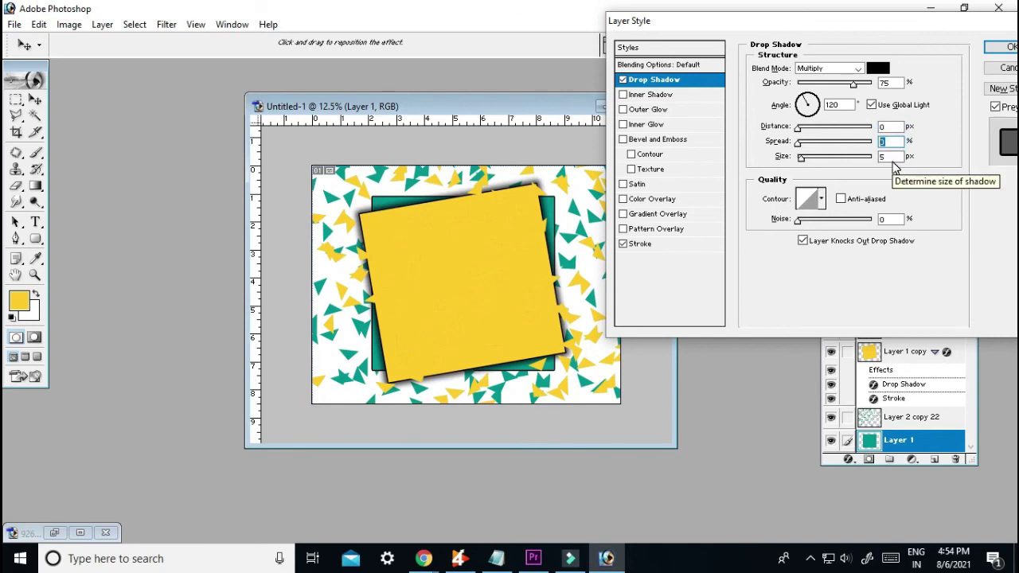
pyautogui.write('29')
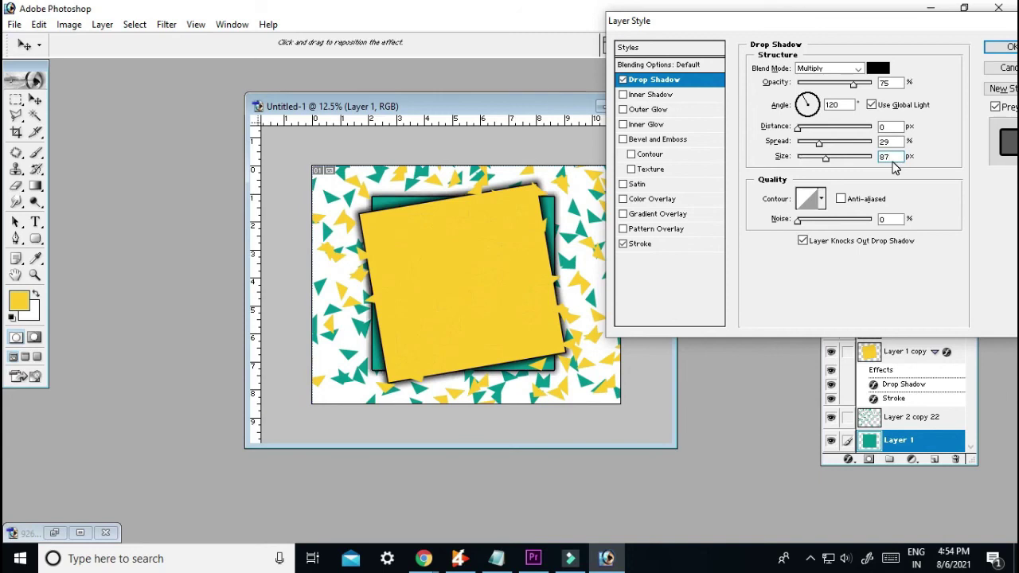
pyautogui.click(1000, 46)
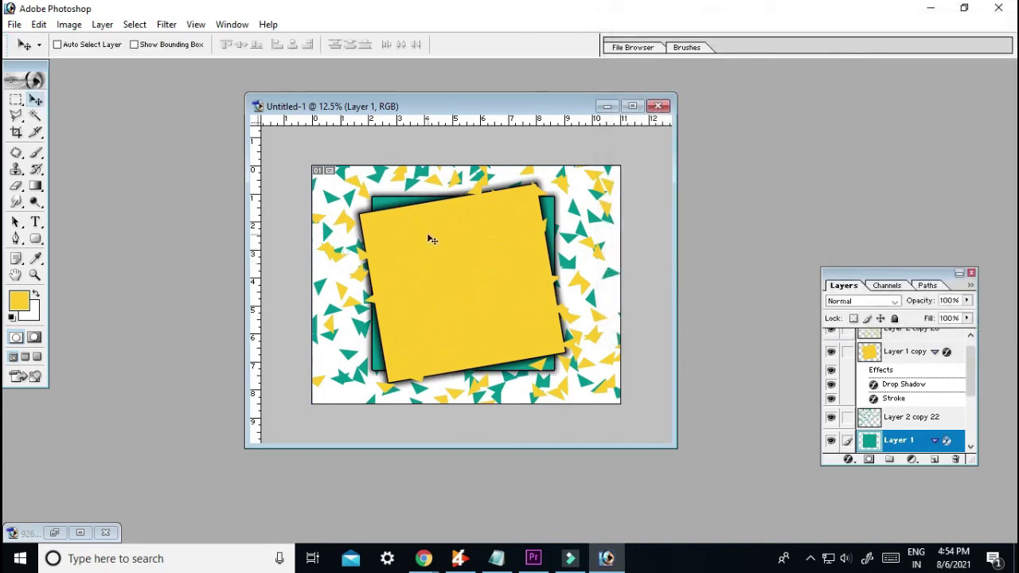
# Bring the yellow square, Layer 1 copy, in front of the yellow triangle layer, Layer 2 copy 26
pyautogui.rightClick(367, 225)
pyautogui.click(388, 226)
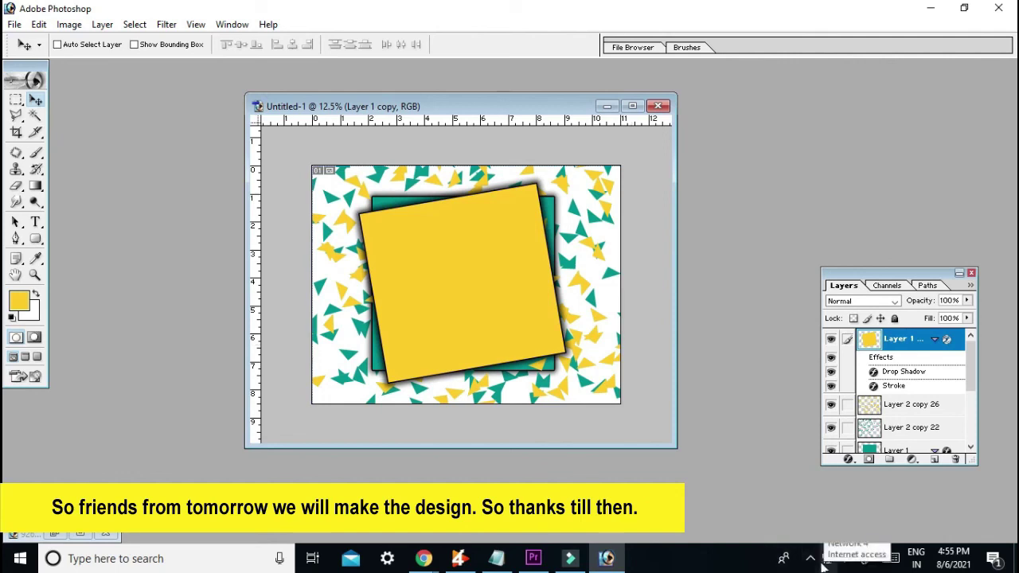
# Save a copy of the document as PS Chapter 6 in Photoshop format in NEW THUMBNAILS, replacing the existing file
pyautogui.hotkey('ctrl', 'shift', 's')
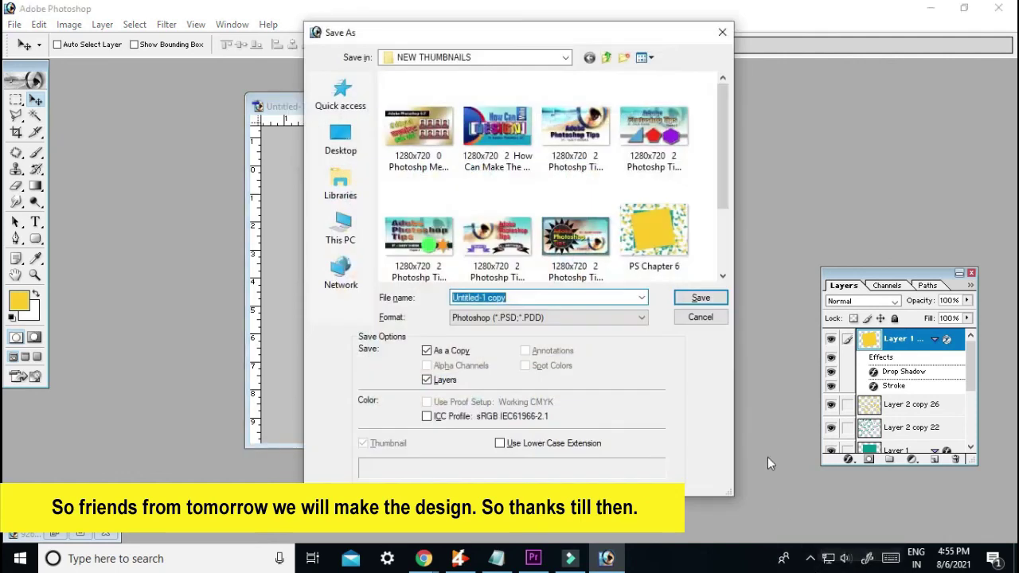
pyautogui.doubleClick(647, 218)
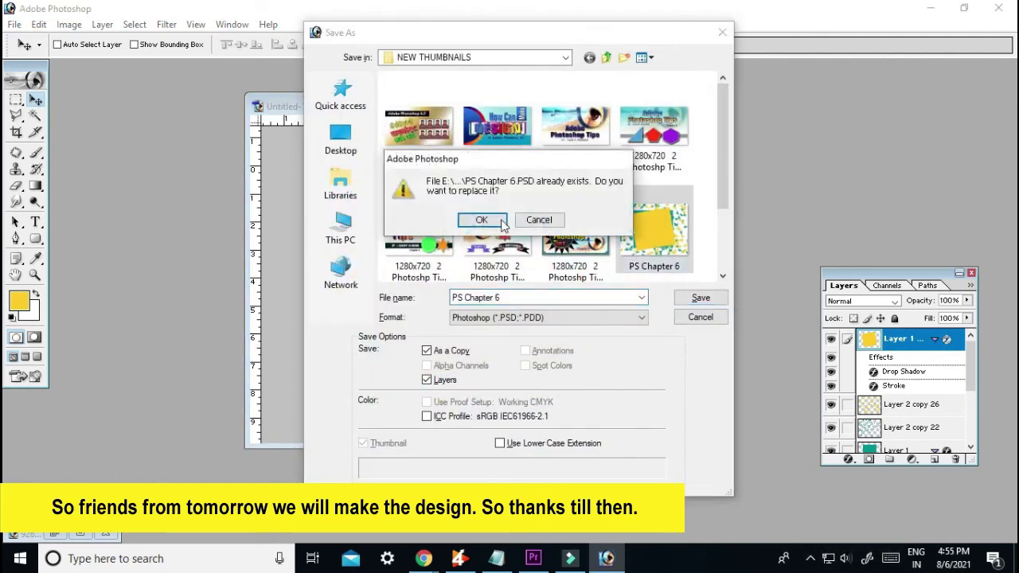
pyautogui.click(491, 220)
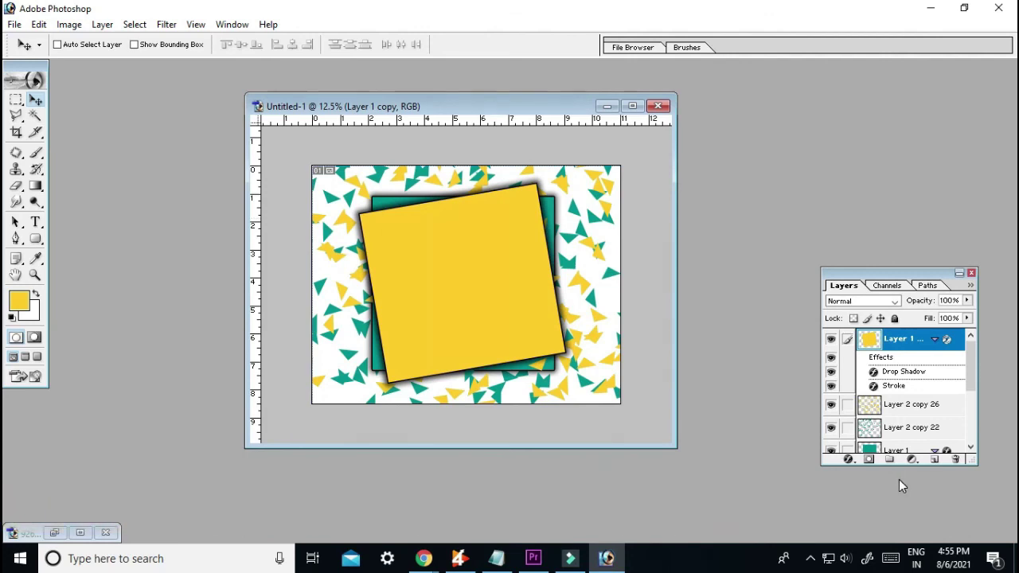
# Preview the finished design in full screen mode and return to the standard window view
pyautogui.press('f')
pyautogui.press('f')
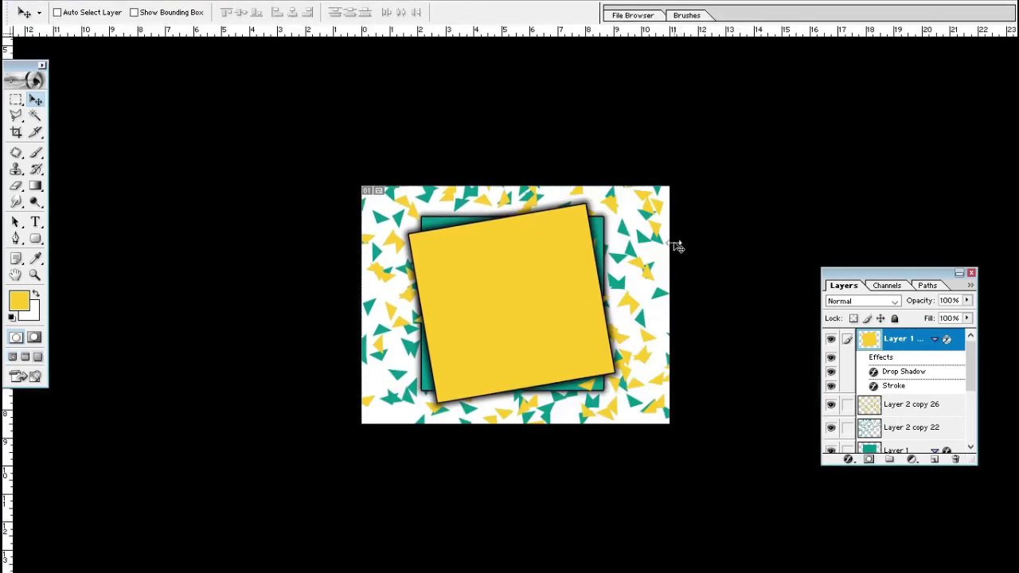
pyautogui.press('f')
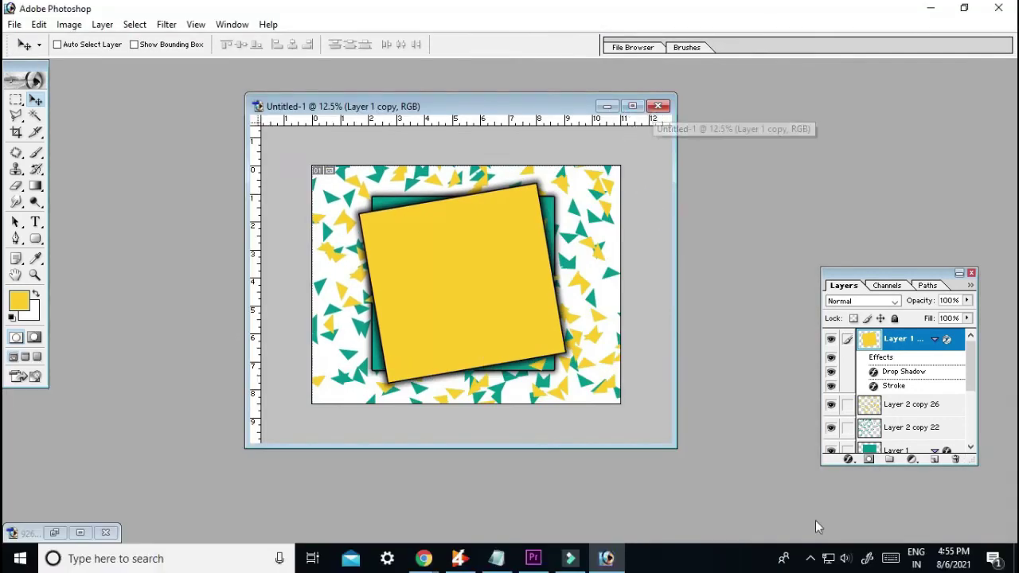
pyautogui.click(809, 558)
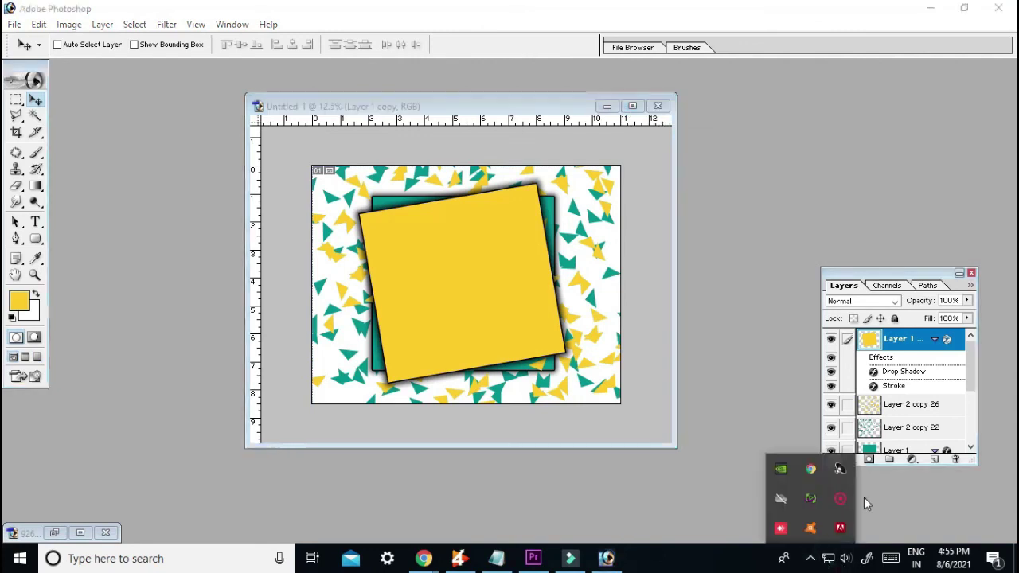